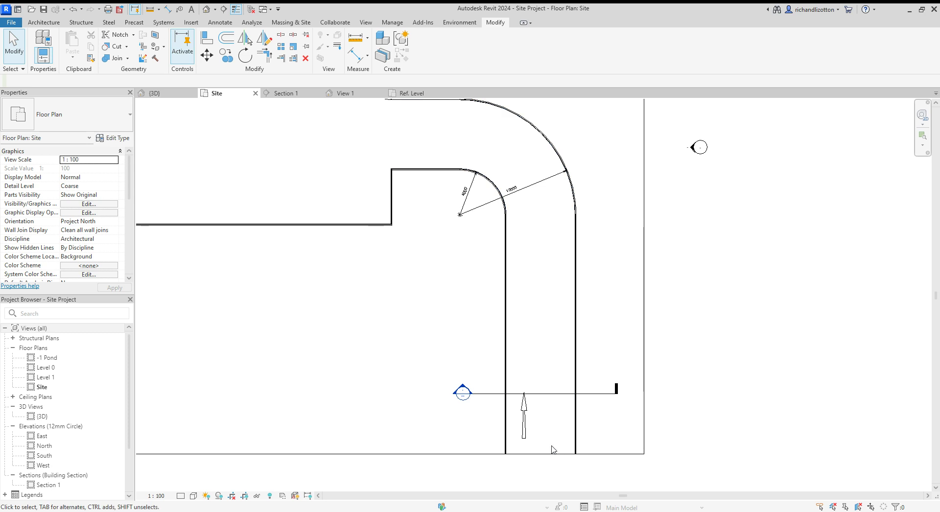
Select the arrow road marking on the site plan, briefly starting and cancelling a site component.
{"action": "middle_click_drag", "start_coordinate": [597, 355], "coordinate": [591, 366]}
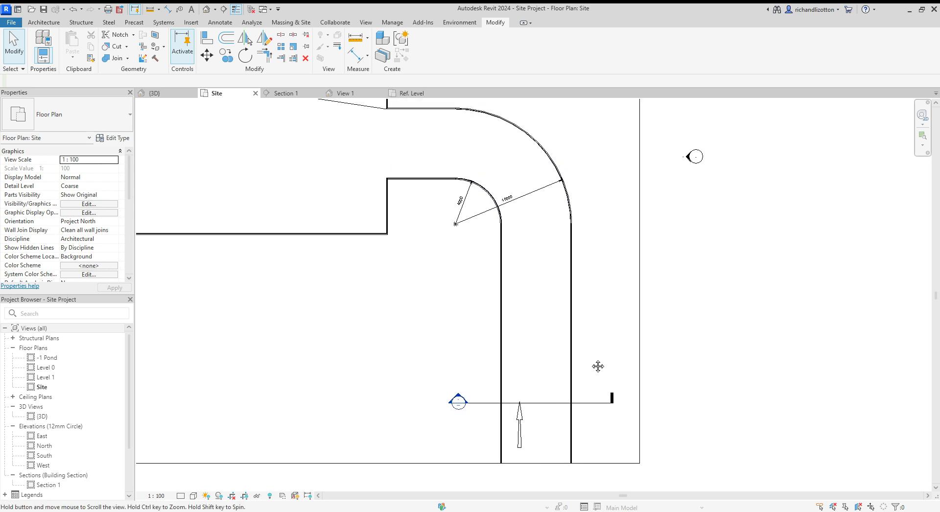
{"action": "left_click", "coordinate": [519, 433]}
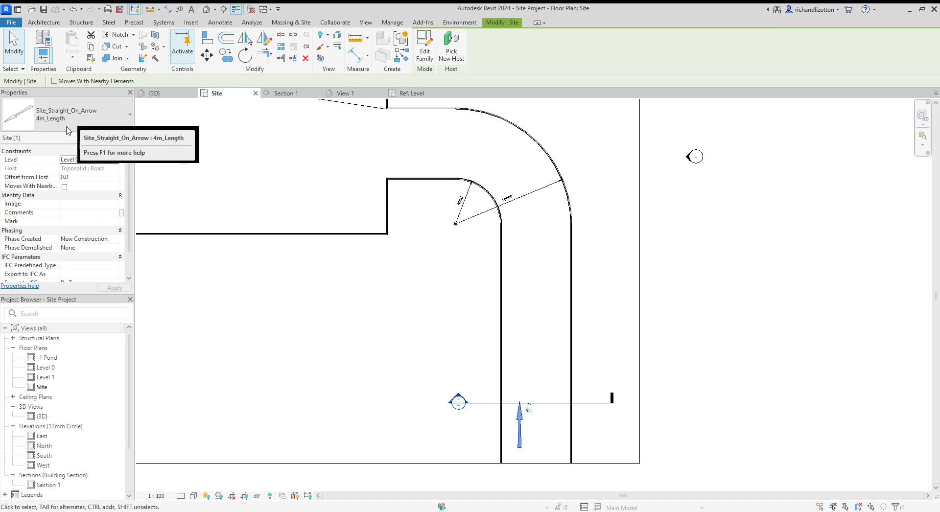
{"action": "left_click", "coordinate": [291, 22]}
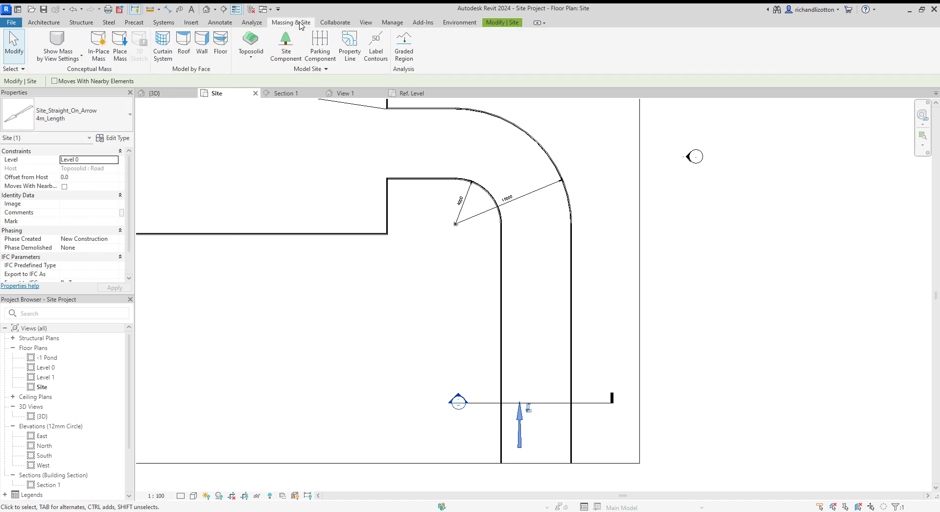
{"action": "left_click", "coordinate": [286, 49]}
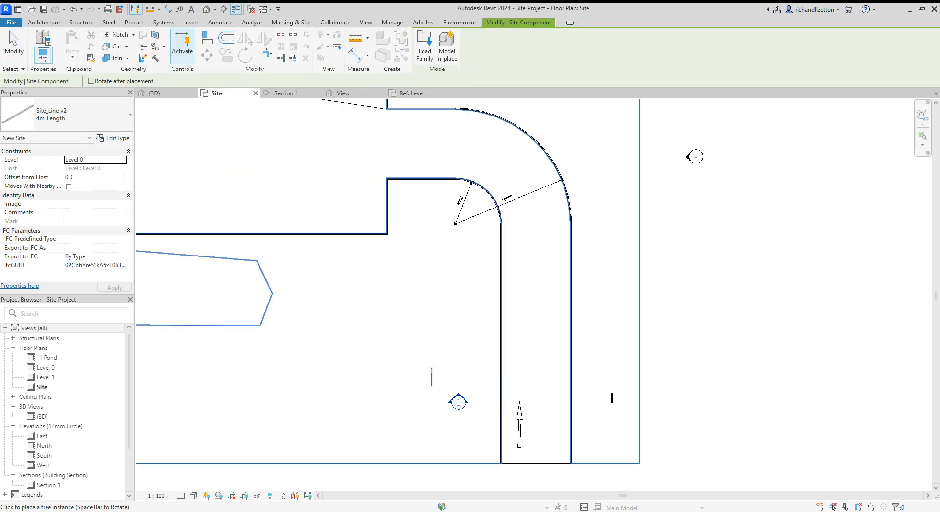
{"action": "key", "text": "Escape"}
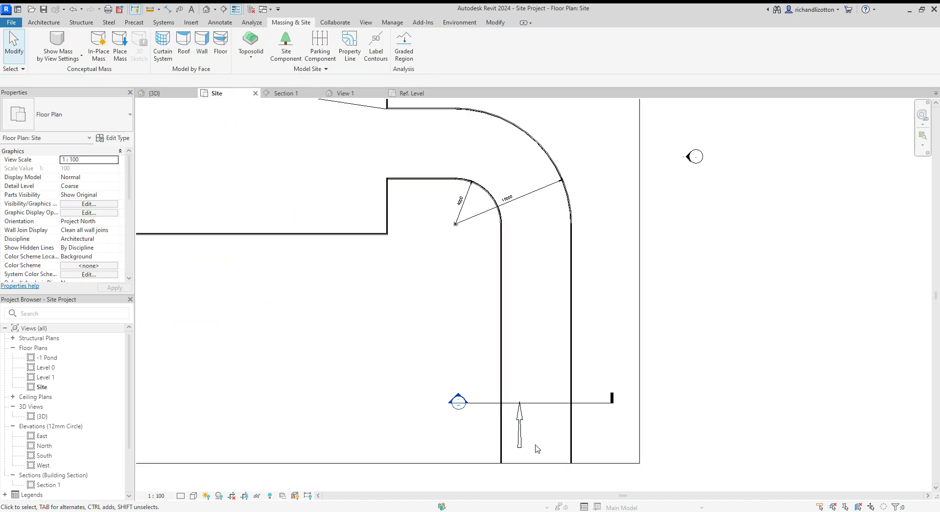
Open the arrow marking's family in its Ref. Level plan and select the arrow extrusion.
{"action": "left_click", "coordinate": [519, 431]}
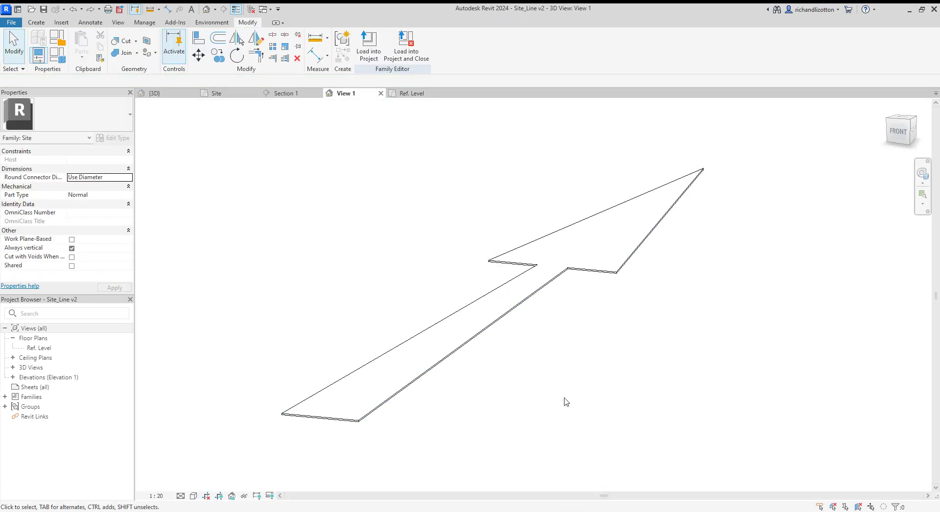
{"action": "left_click", "coordinate": [411, 93]}
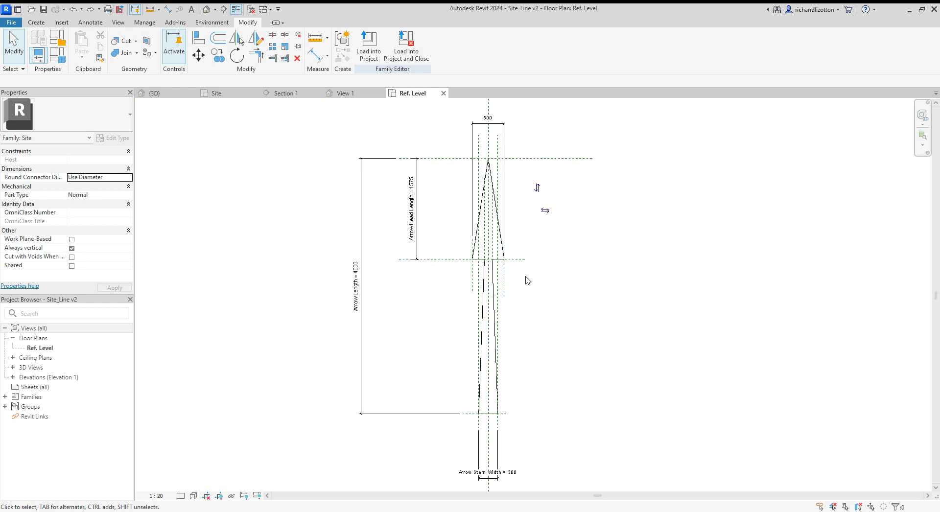
{"action": "left_click", "coordinate": [494, 290]}
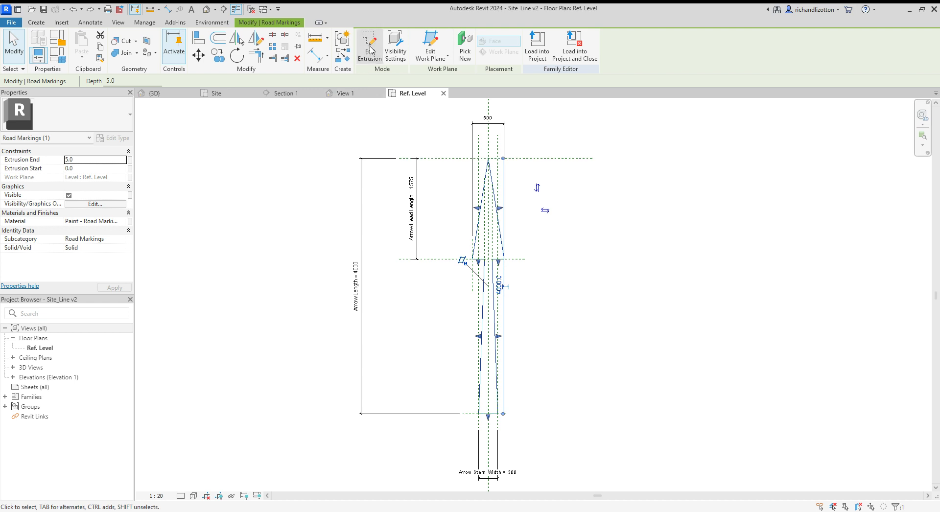
Replace the six arrow sketch lines with a rectangular strip along the stem and finish the extrusion.
{"action": "left_click", "coordinate": [369, 46]}
{"action": "left_click_drag", "start_coordinate": [524, 250], "coordinate": [466, 292]}
{"action": "key", "text": "Delete"}
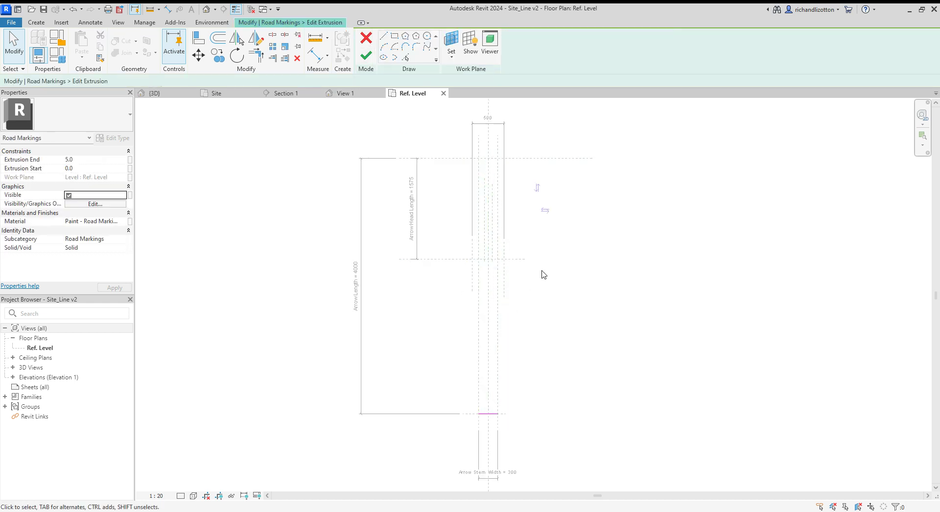
{"action": "left_click", "coordinate": [383, 36]}
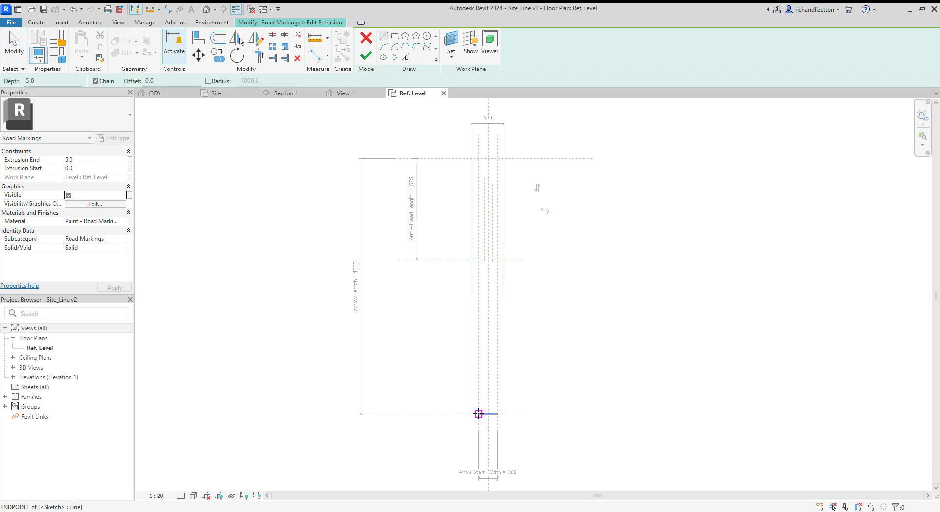
{"action": "left_click", "coordinate": [478, 414]}
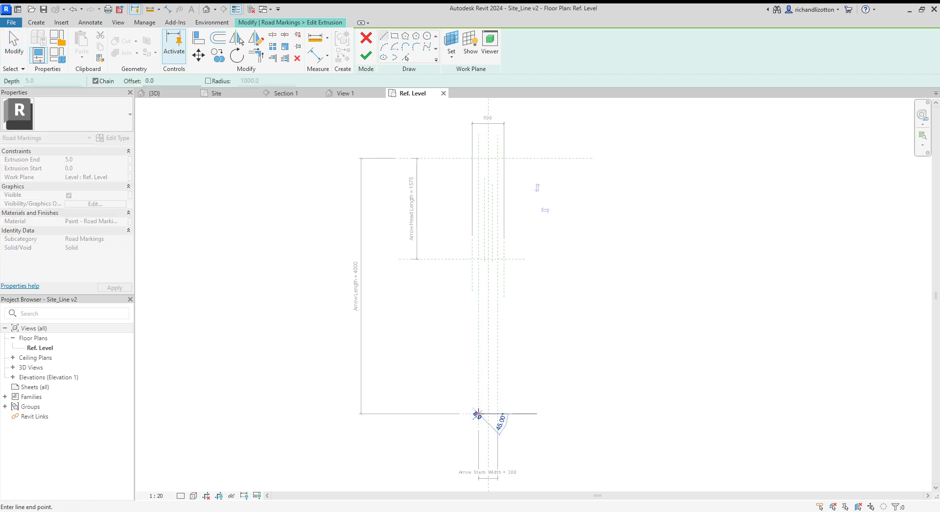
{"action": "left_click", "coordinate": [478, 158]}
{"action": "left_click", "coordinate": [498, 158]}
{"action": "left_click", "coordinate": [498, 413]}
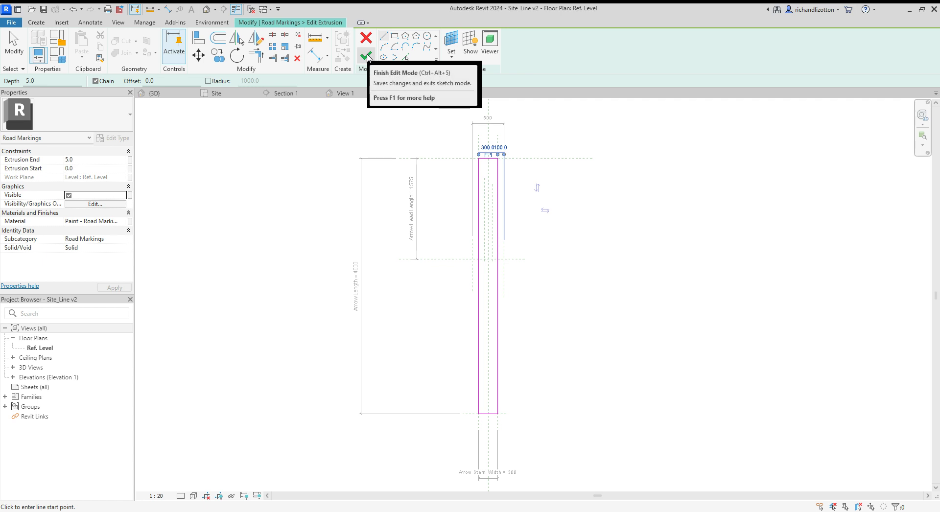
{"action": "left_click", "coordinate": [365, 56]}
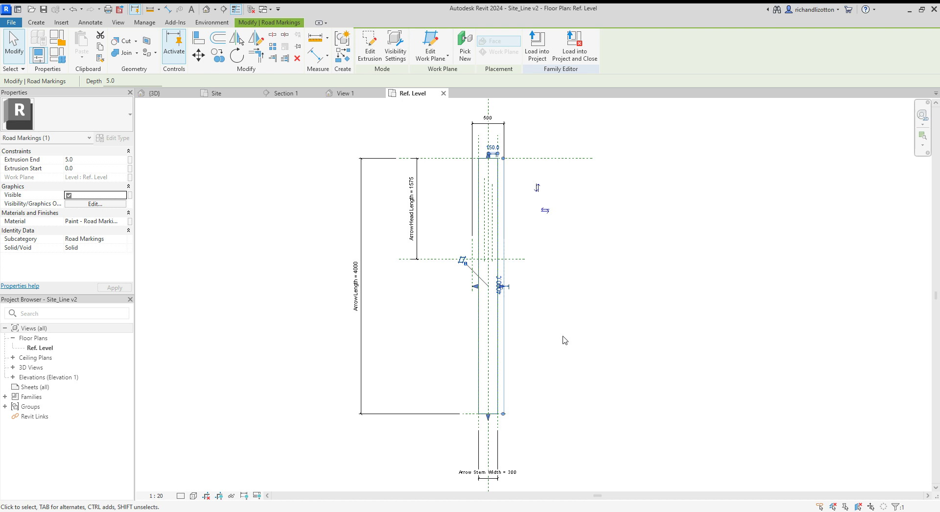
{"action": "left_click", "coordinate": [442, 300]}
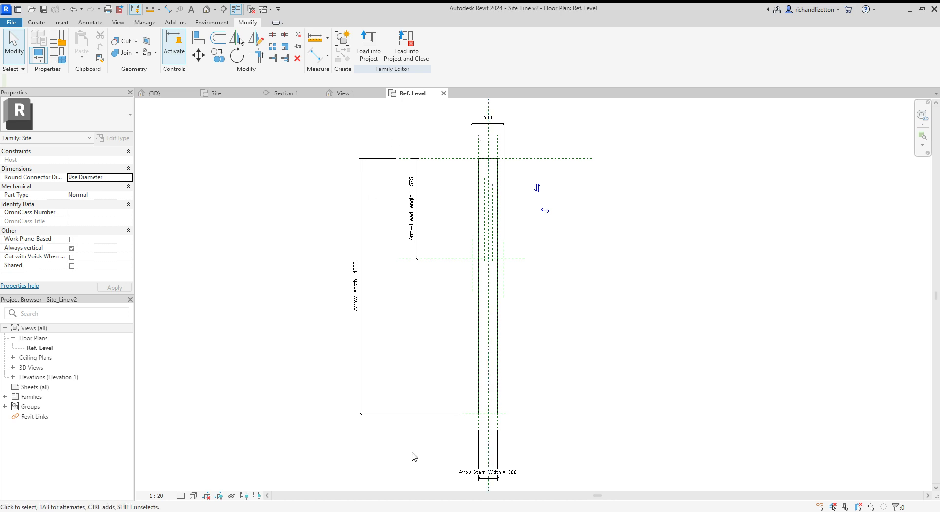
Delete the arrowhead reference plane with its dimension, the 500 width dimension and two short reference planes.
{"action": "left_click", "coordinate": [445, 263]}
{"action": "key", "text": "Delete"}
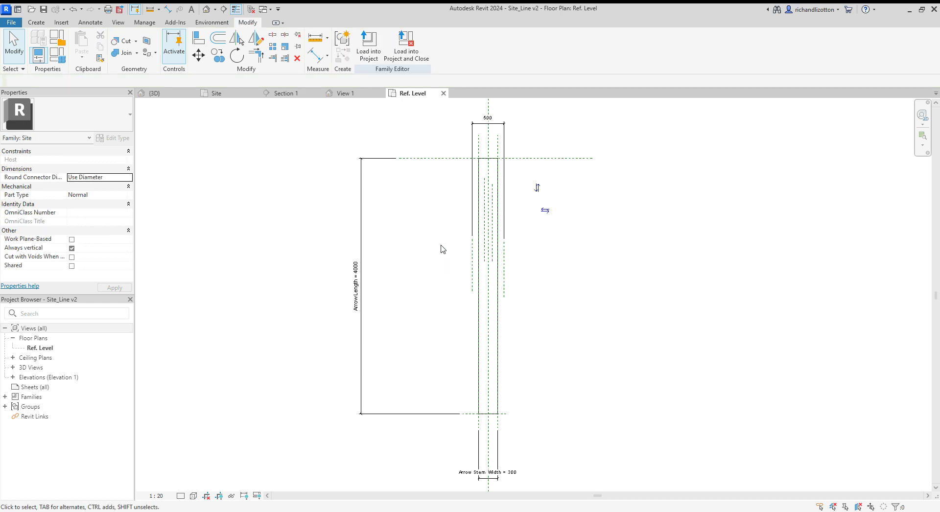
{"action": "left_click", "coordinate": [474, 147]}
{"action": "key", "text": "Delete"}
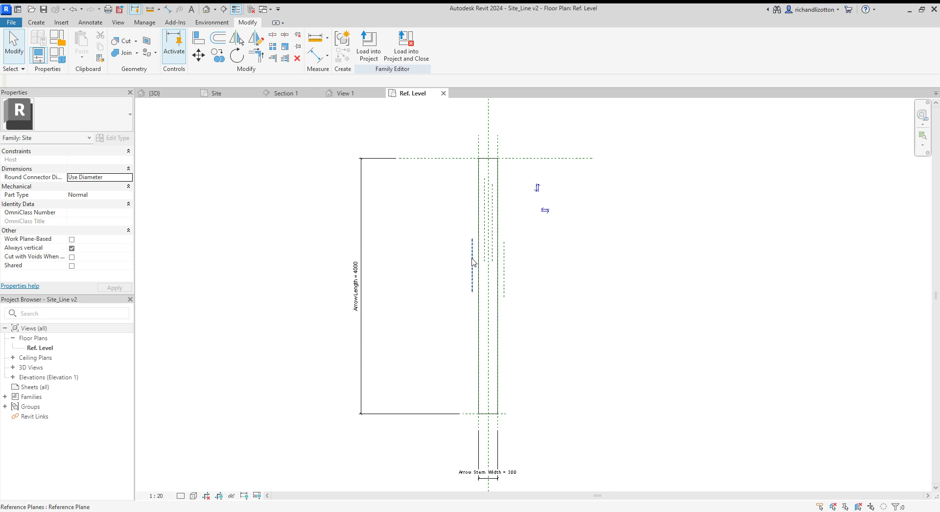
{"action": "left_click", "coordinate": [472, 263]}
{"action": "key", "text": "Delete"}
{"action": "left_click", "coordinate": [503, 270]}
{"action": "key", "text": "Delete"}
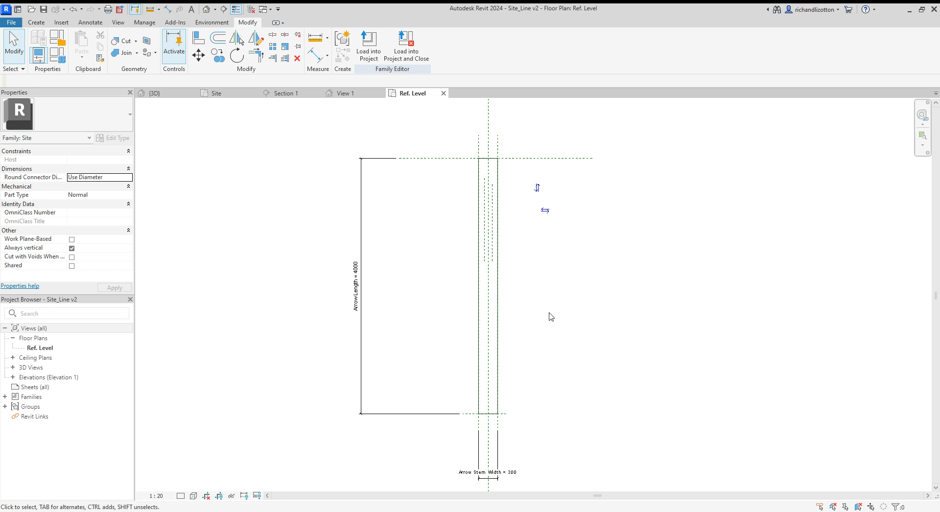
Delete the Arrow Head Length parameter in Family Types.
{"action": "left_click", "coordinate": [61, 62]}
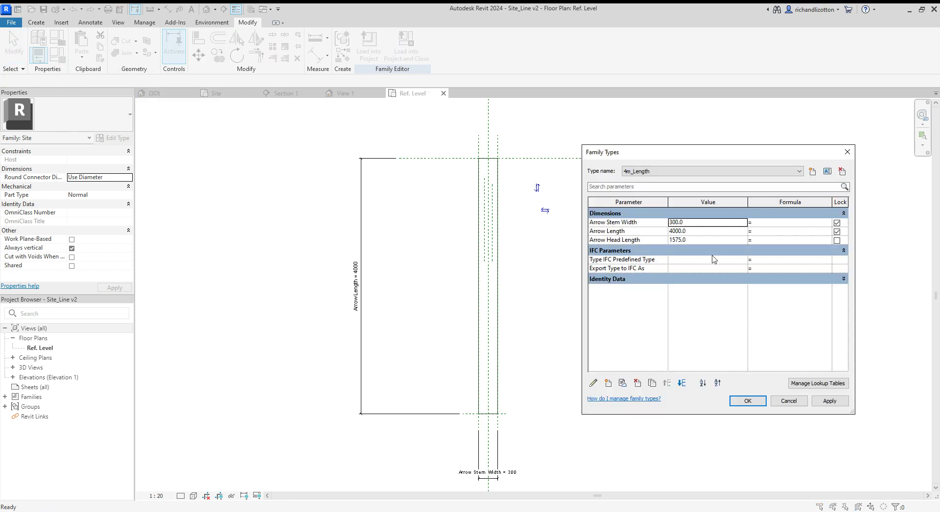
{"action": "left_click", "coordinate": [611, 240]}
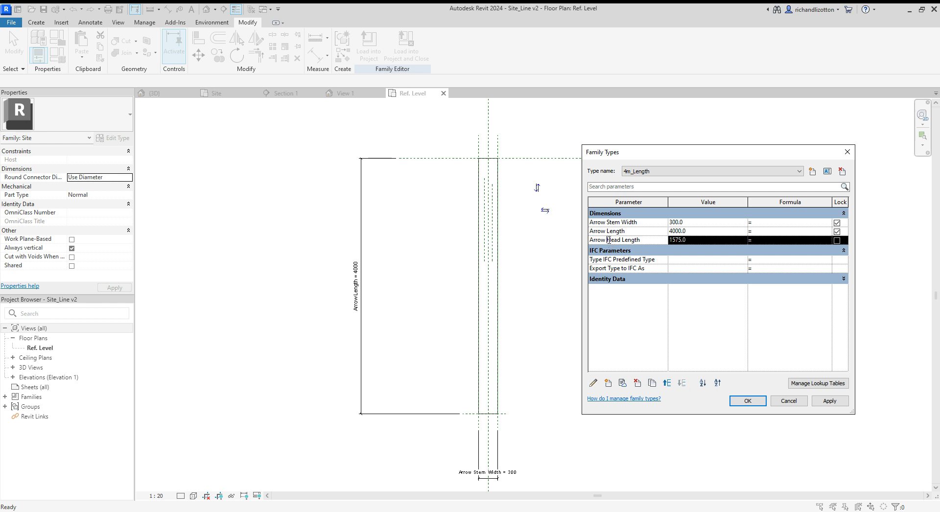
{"action": "left_click", "coordinate": [637, 383]}
{"action": "left_click", "coordinate": [503, 264]}
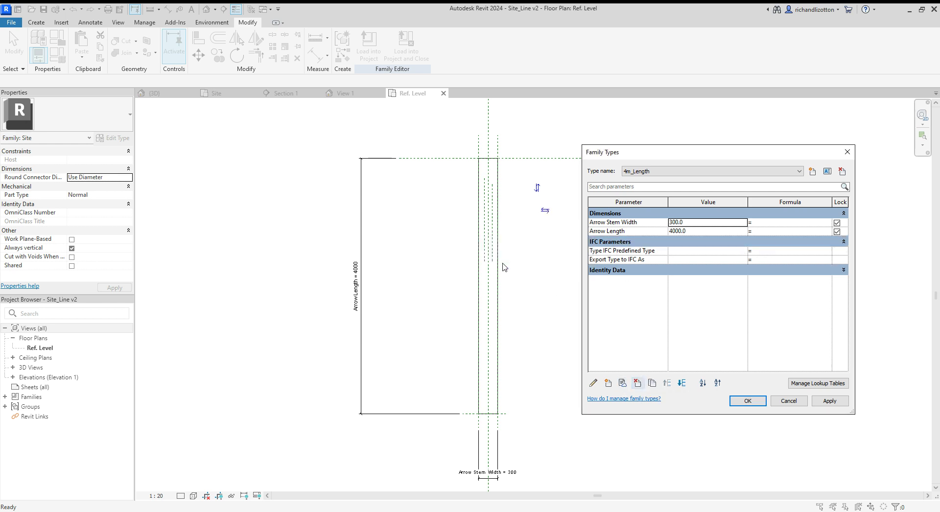
Set Arrow Stem Width to 50 and Arrow Length to 1500, and apply.
{"action": "left_click", "coordinate": [686, 223]}
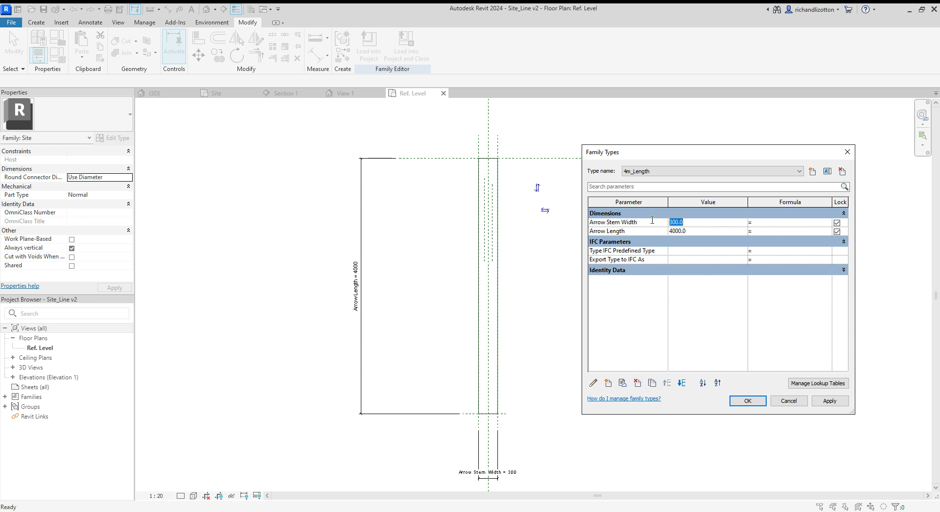
{"action": "type", "text": "50"}
{"action": "left_click", "coordinate": [666, 231]}
{"action": "type", "text": "1"}
{"action": "key", "text": "Tab"}
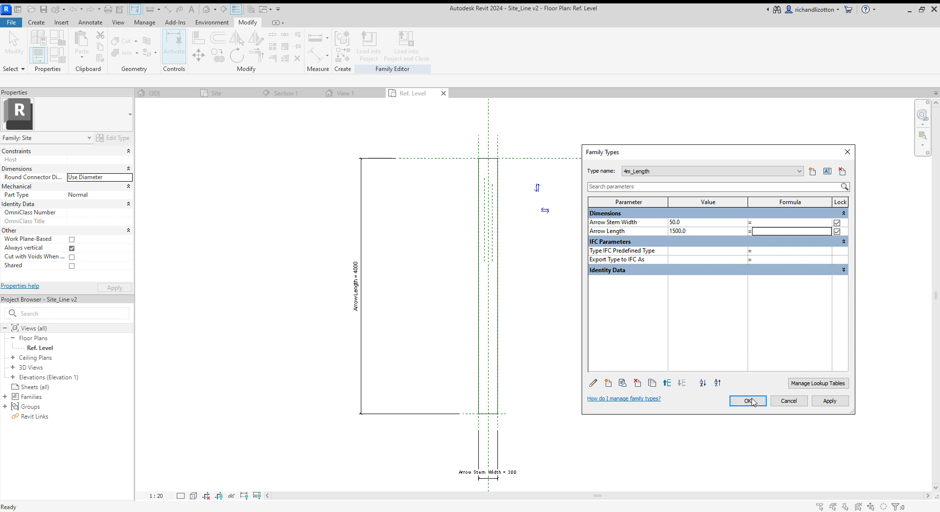
{"action": "left_click", "coordinate": [829, 401]}
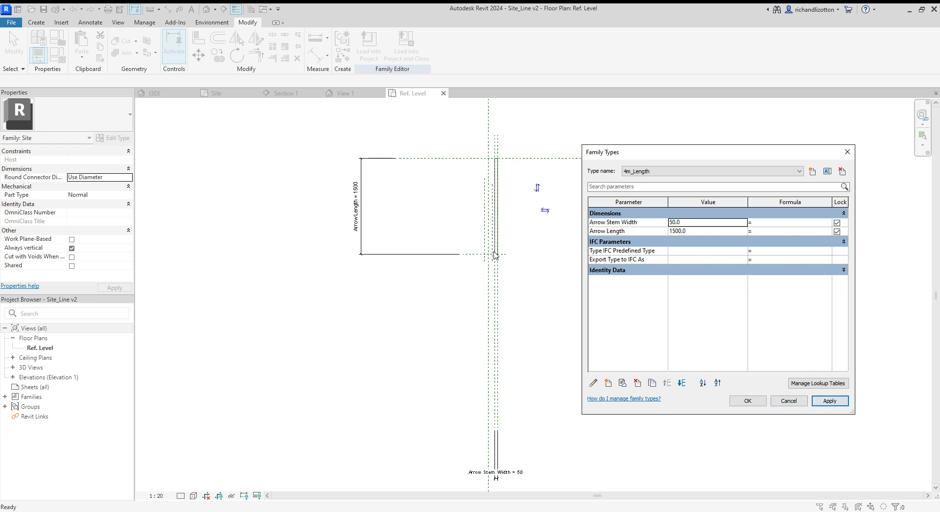
Rename the Arrow Stem Width parameter to Line Width.
{"action": "left_click", "coordinate": [614, 223]}
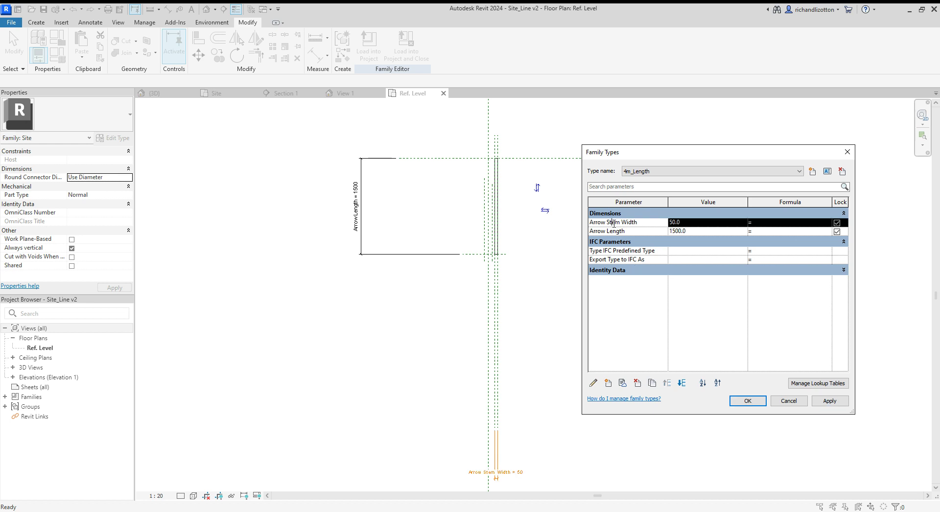
{"action": "left_click", "coordinate": [593, 384]}
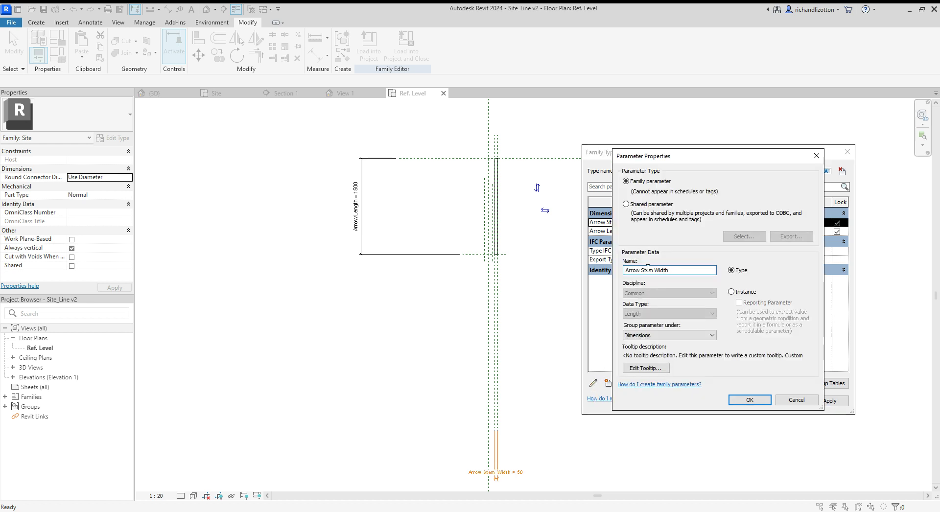
{"action": "left_click_drag", "start_coordinate": [652, 271], "coordinate": [613, 267]}
{"action": "type", "text": "Line"}
{"action": "left_click", "coordinate": [743, 400]}
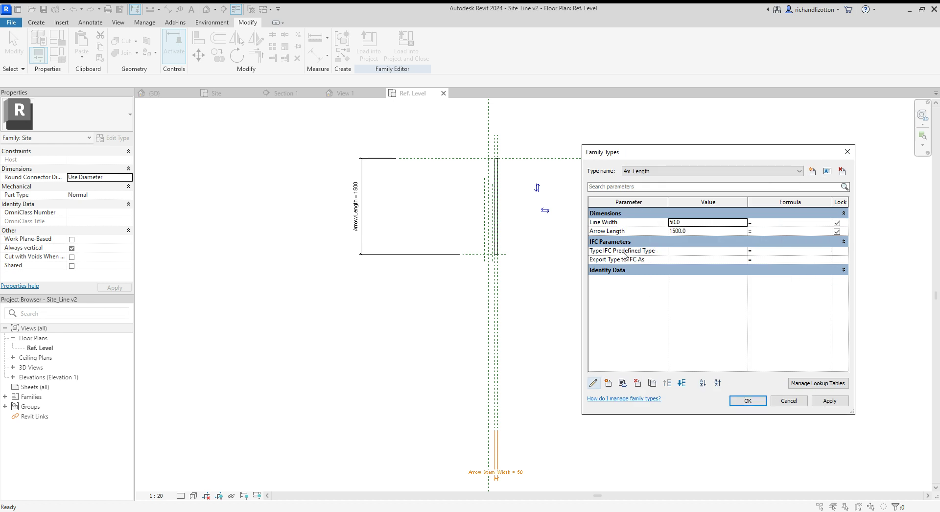
Rename Arrow Length to Line Length, then apply and close Family Types.
{"action": "left_click", "coordinate": [631, 232]}
{"action": "left_click", "coordinate": [632, 232]}
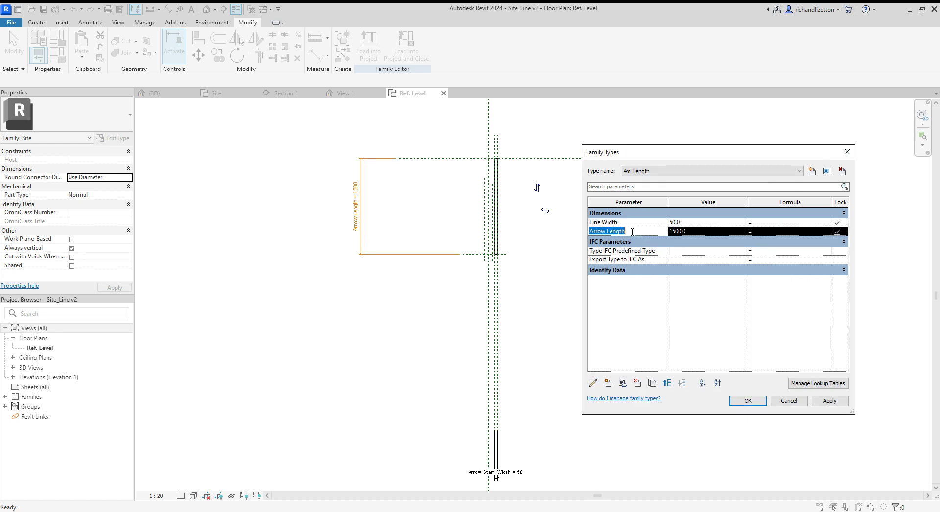
{"action": "left_click", "coordinate": [593, 383]}
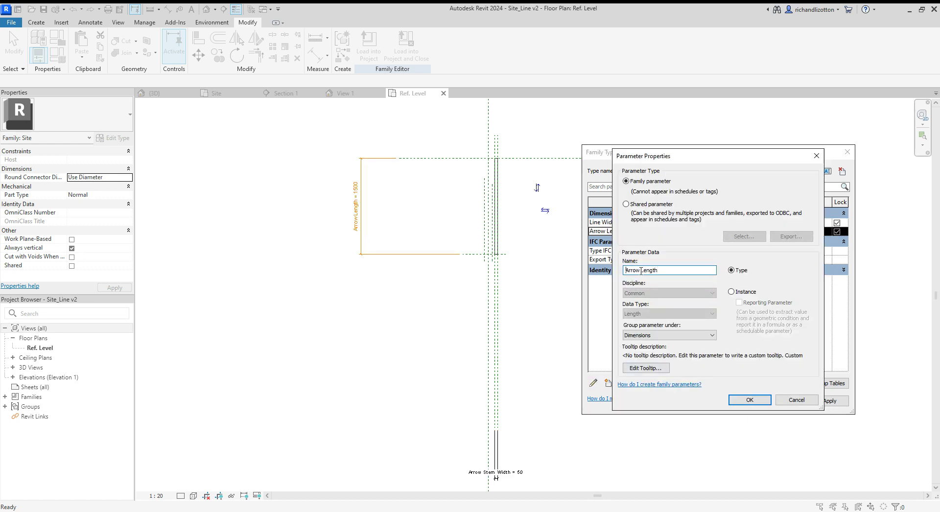
{"action": "left_click_drag", "start_coordinate": [641, 271], "coordinate": [599, 270]}
{"action": "type", "text": "Line"}
{"action": "left_click", "coordinate": [731, 400]}
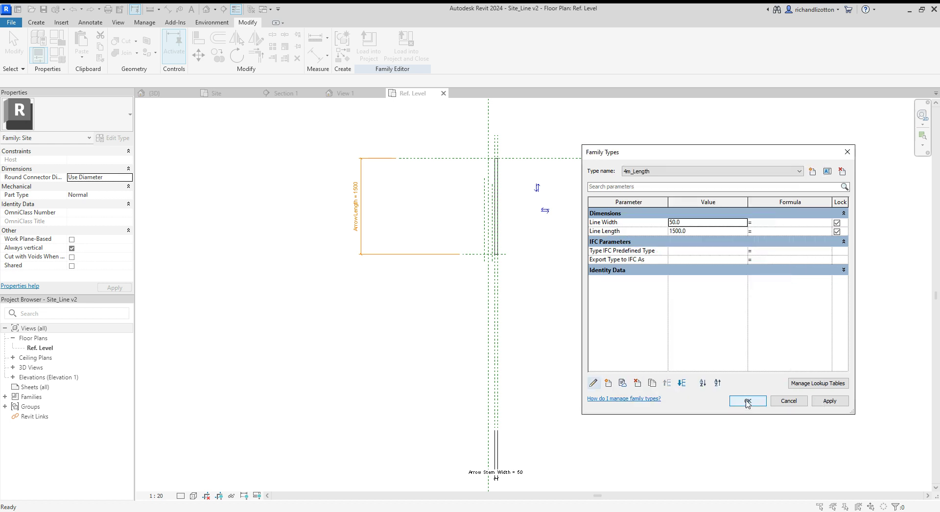
{"action": "left_click", "coordinate": [818, 407]}
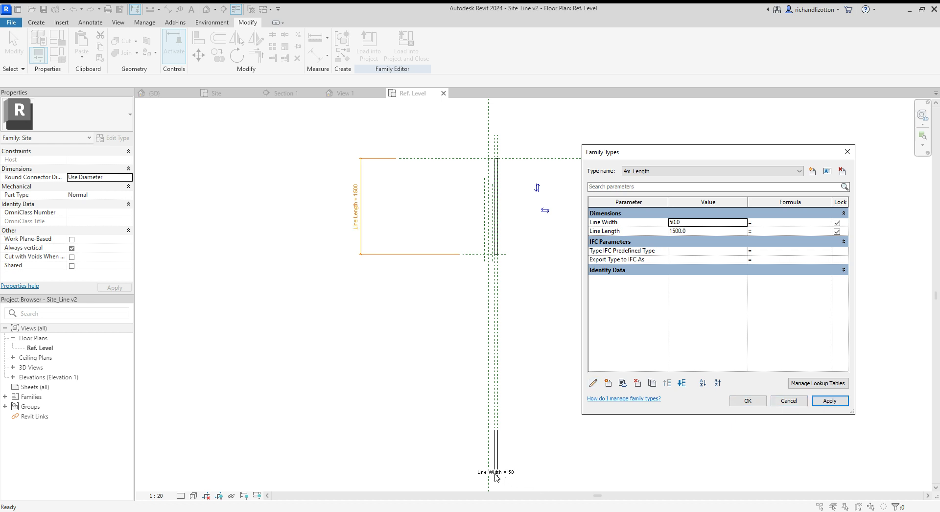
{"action": "left_click", "coordinate": [747, 400]}
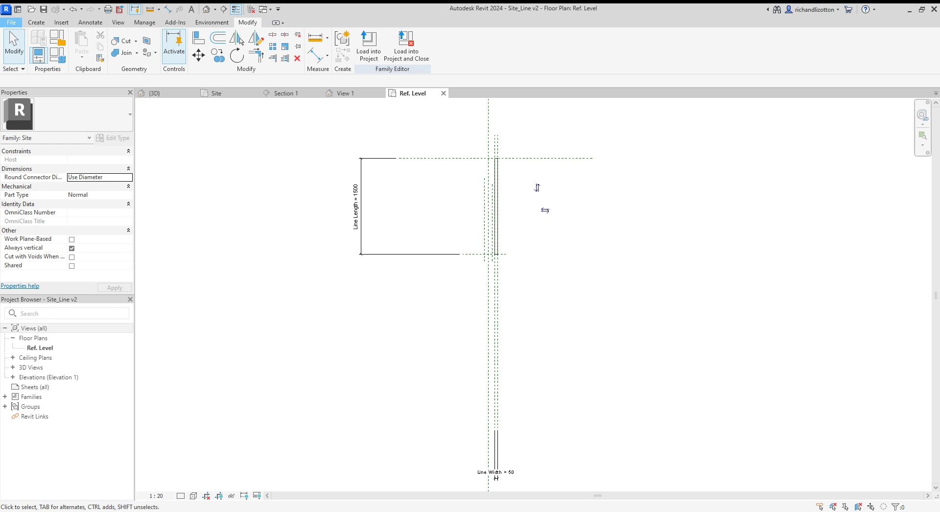
Save the family as Site_Line.rfa in Road Markings, overwriting the existing file.
{"action": "key", "text": "ctrl+shift+s"}
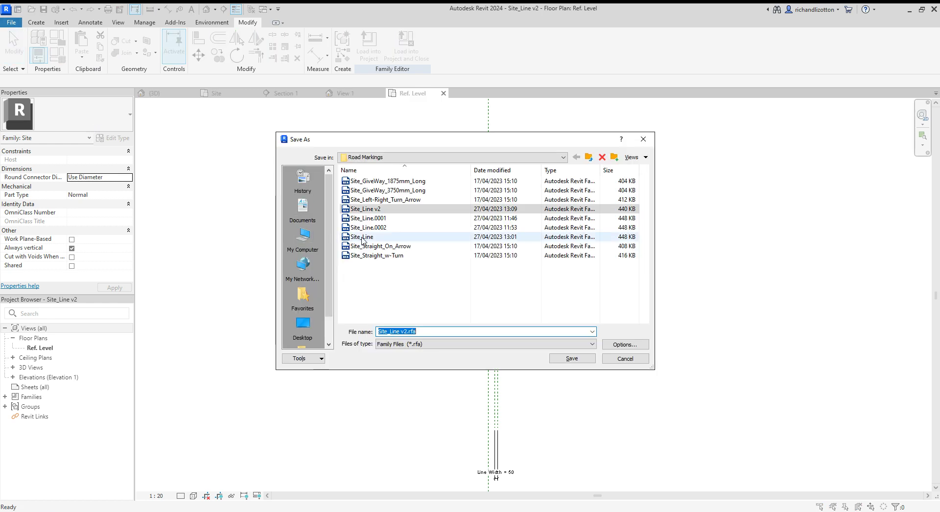
{"action": "left_click", "coordinate": [362, 238]}
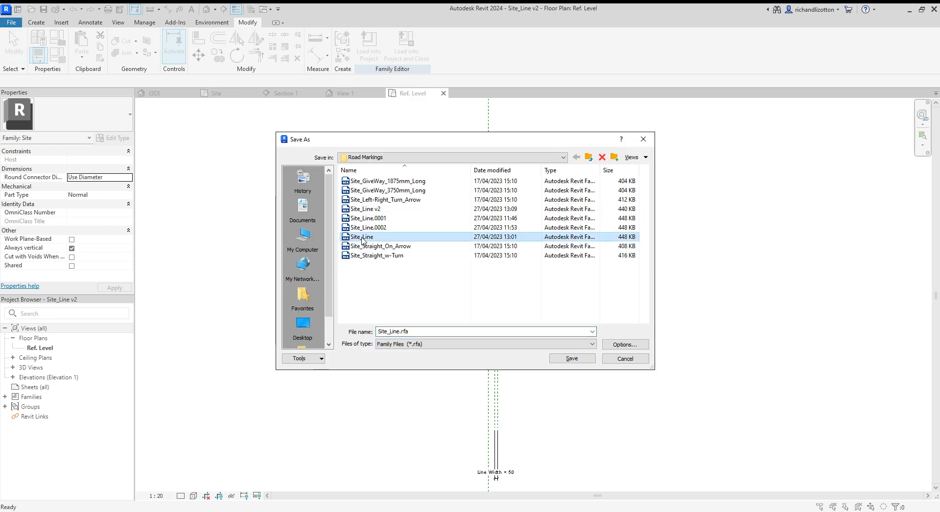
{"action": "left_click", "coordinate": [572, 359]}
{"action": "left_click", "coordinate": [450, 268]}
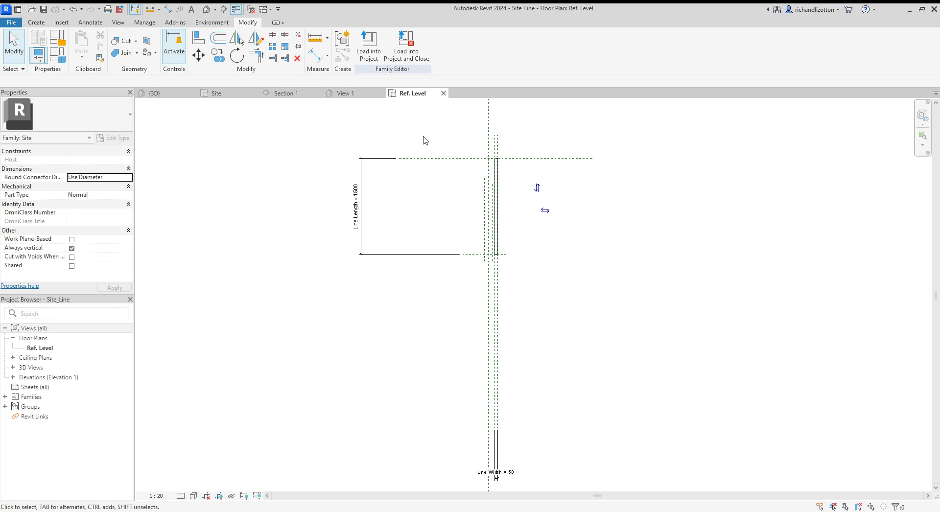
Reload Site_Line into the project, overwriting the old version, and place a Site_Line 4m_Length component.
{"action": "left_click", "coordinate": [371, 49]}
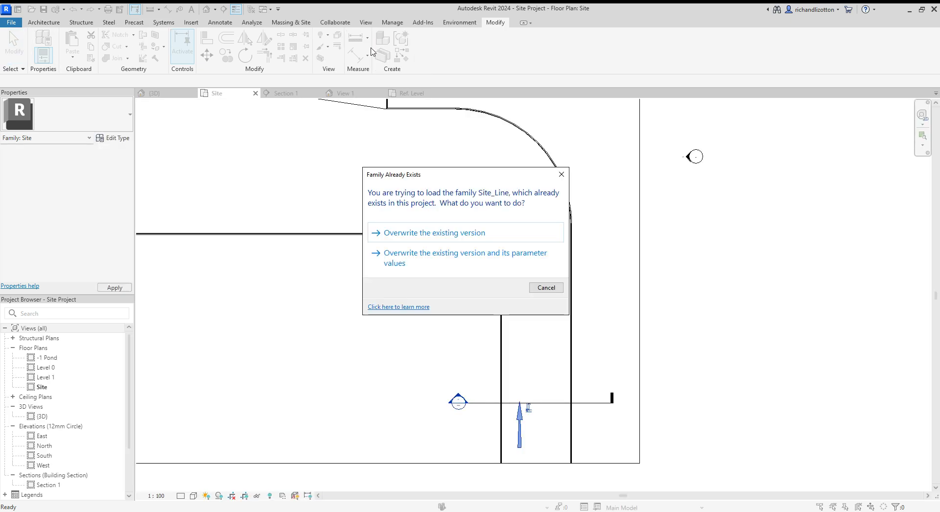
{"action": "left_click", "coordinate": [455, 235]}
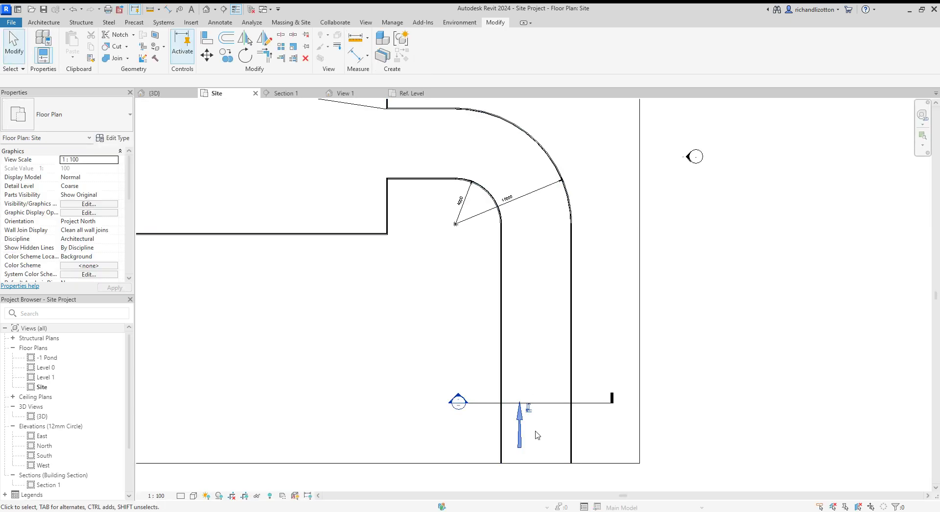
{"action": "left_click", "coordinate": [291, 22]}
{"action": "left_click", "coordinate": [284, 44]}
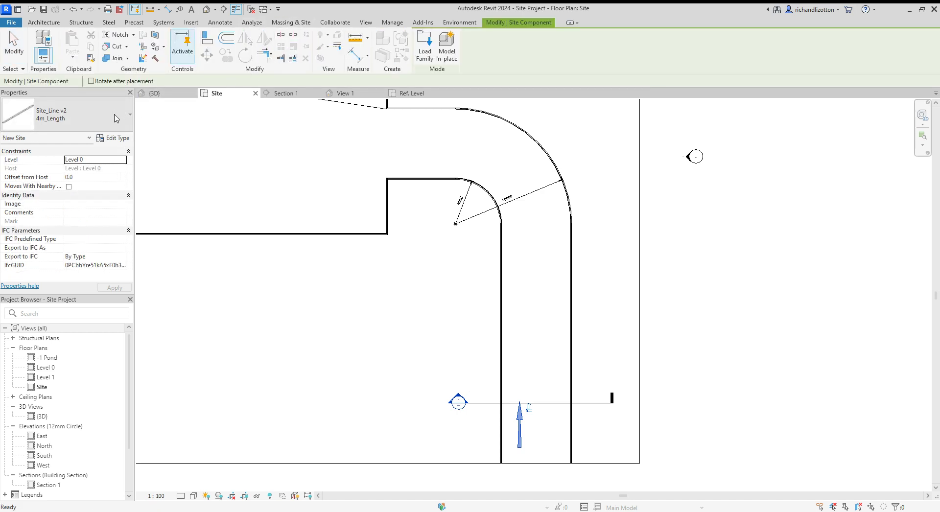
{"action": "left_click", "coordinate": [129, 119]}
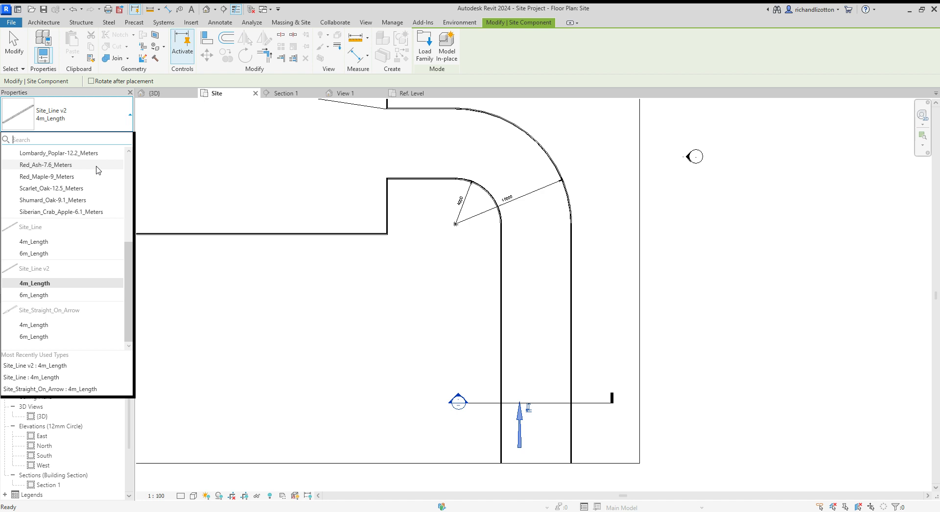
{"action": "mouse_move", "coordinate": [96, 245]}
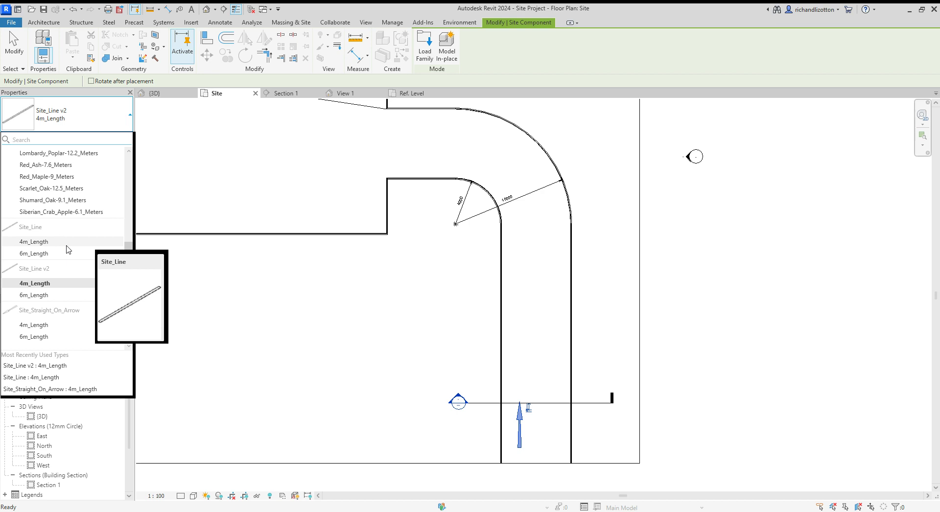
{"action": "left_click", "coordinate": [39, 242]}
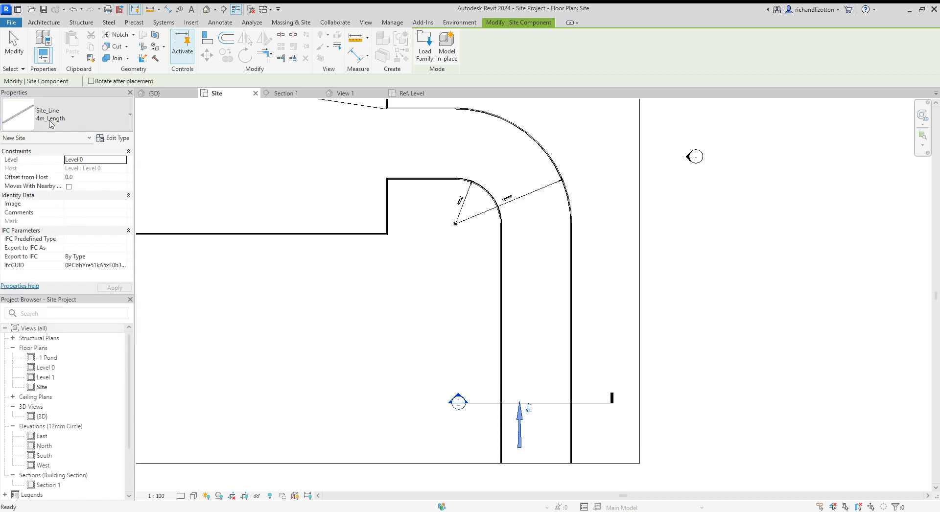
{"action": "left_click", "coordinate": [113, 138]}
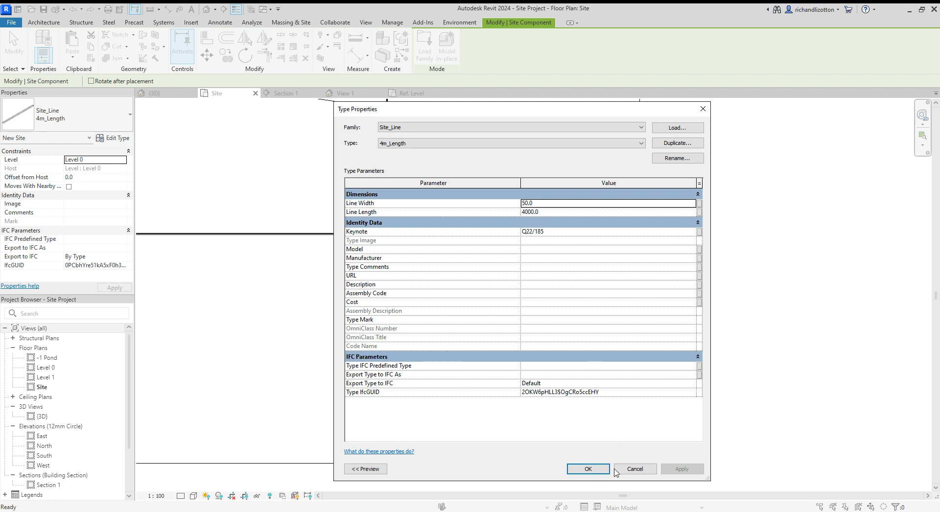
{"action": "left_click", "coordinate": [590, 469]}
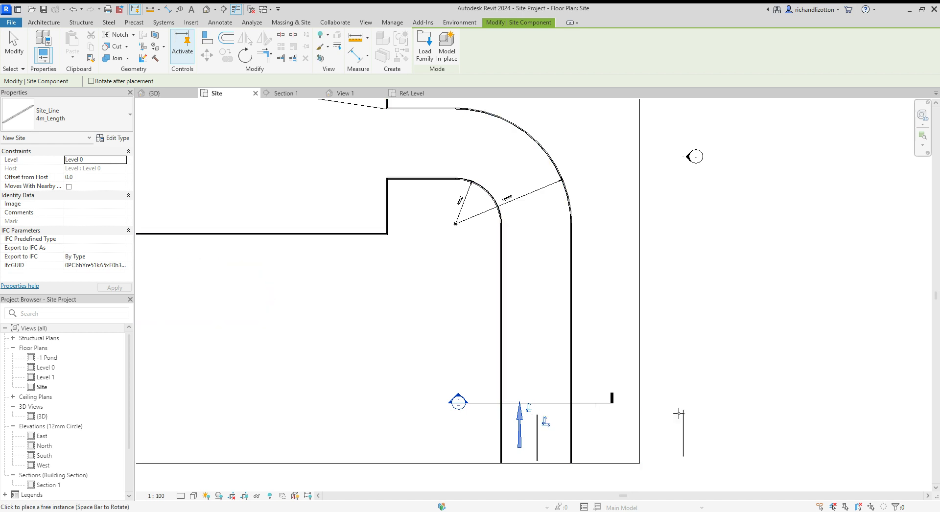
{"action": "scroll", "coordinate": [571, 454], "scroll_direction": "up", "scroll_amount": 2}
{"action": "scroll", "coordinate": [572, 454], "scroll_direction": "up", "scroll_amount": 1}
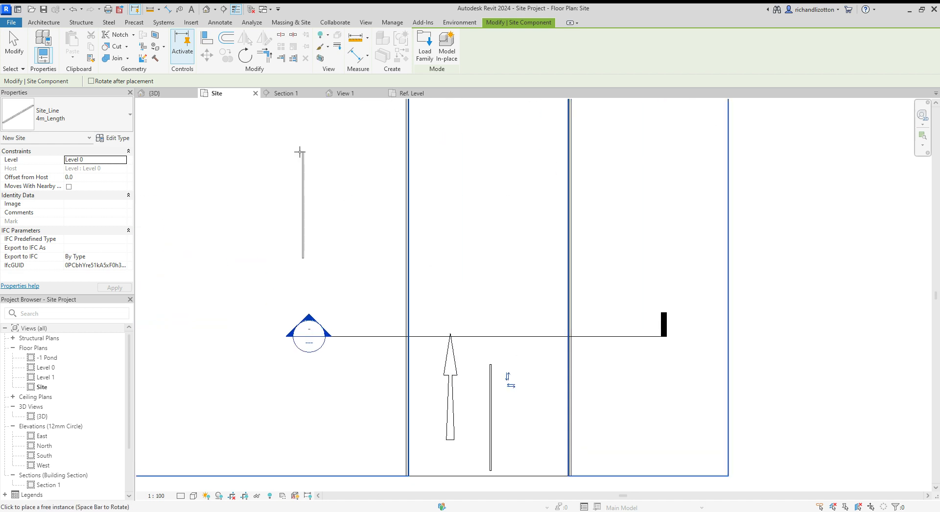
Duplicate the 4m_Length type as a new type '1500' with Line Length 1500.
{"action": "left_click", "coordinate": [123, 138]}
{"action": "left_click", "coordinate": [683, 145]}
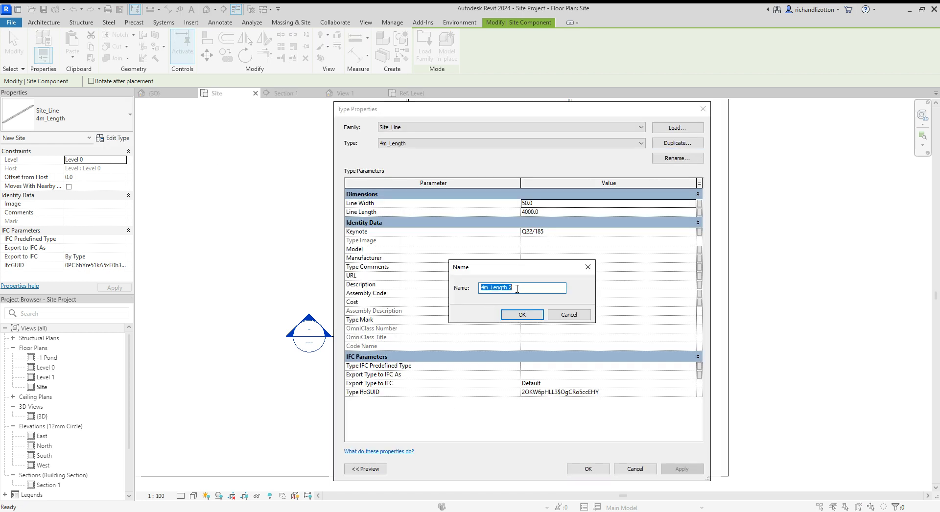
{"action": "type", "text": "1500"}
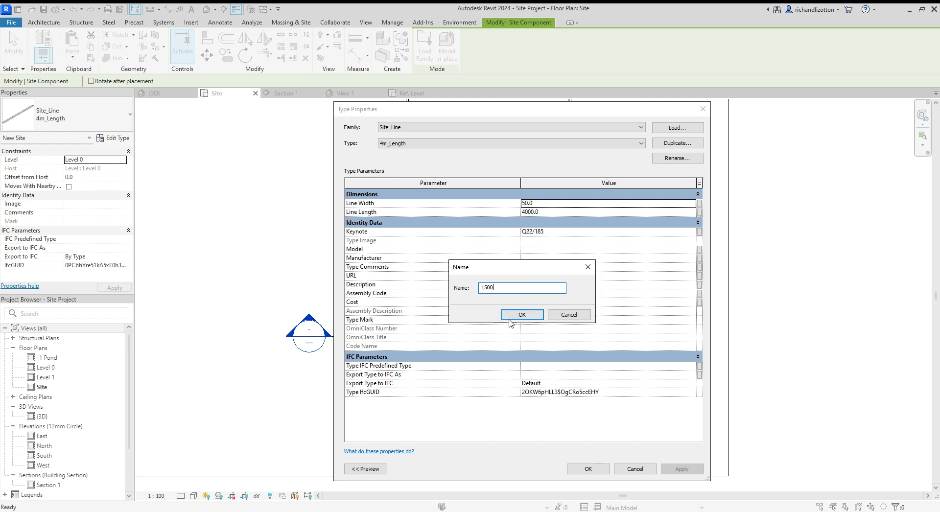
{"action": "left_click", "coordinate": [506, 314]}
{"action": "left_click", "coordinate": [544, 212]}
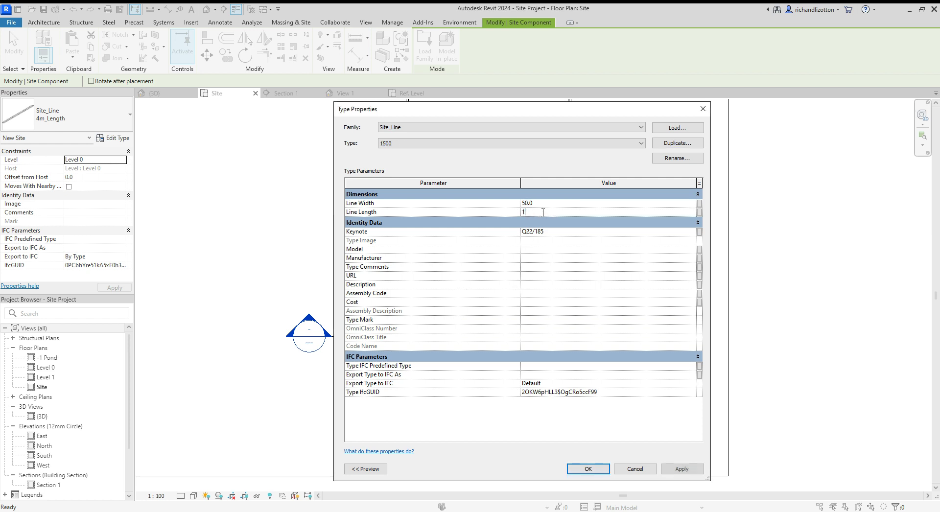
{"action": "type", "text": "500"}
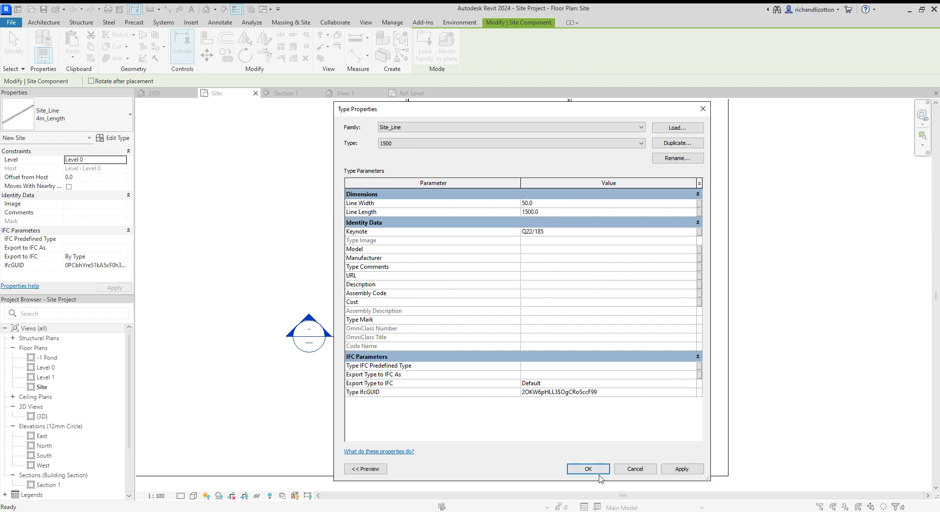
{"action": "left_click", "coordinate": [590, 469]}
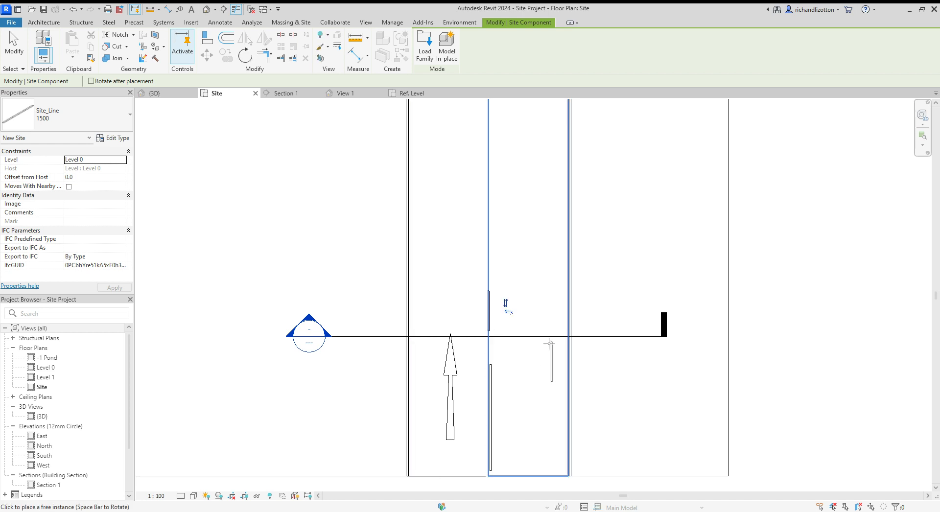
Delete the old 4m_Length marking, leaving the short 1500 marking selected on the road.
{"action": "scroll", "coordinate": [548, 406], "scroll_direction": "down", "scroll_amount": 2}
{"action": "key", "text": "Escape"}
{"action": "left_click", "coordinate": [520, 421]}
{"action": "key", "text": "Delete"}
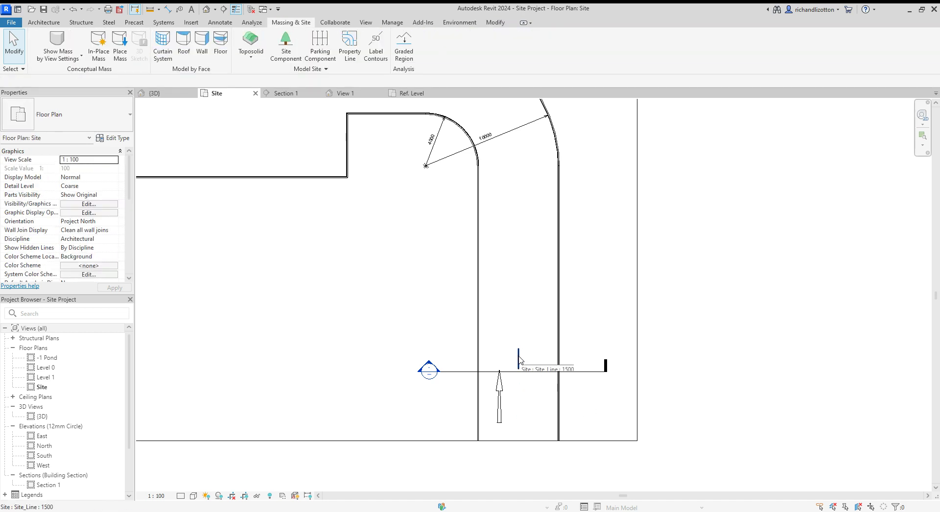
{"action": "scroll", "coordinate": [524, 420], "scroll_direction": "up", "scroll_amount": 1}
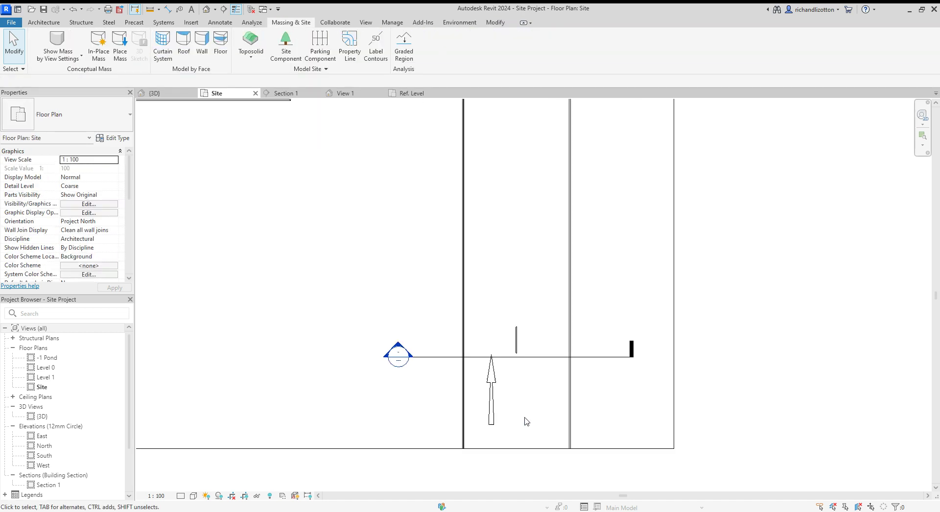
{"action": "left_click", "coordinate": [517, 344]}
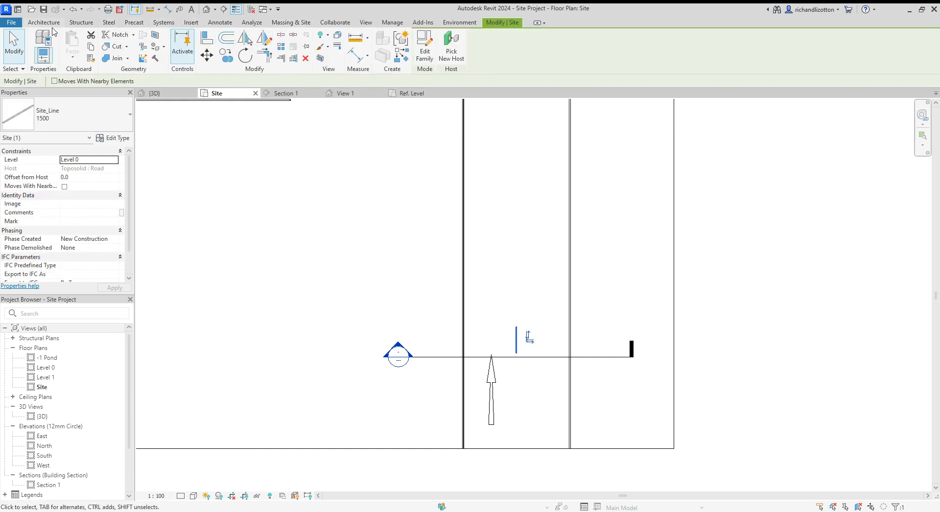
{"action": "left_click", "coordinate": [221, 22]}
{"action": "left_click", "coordinate": [43, 45]}
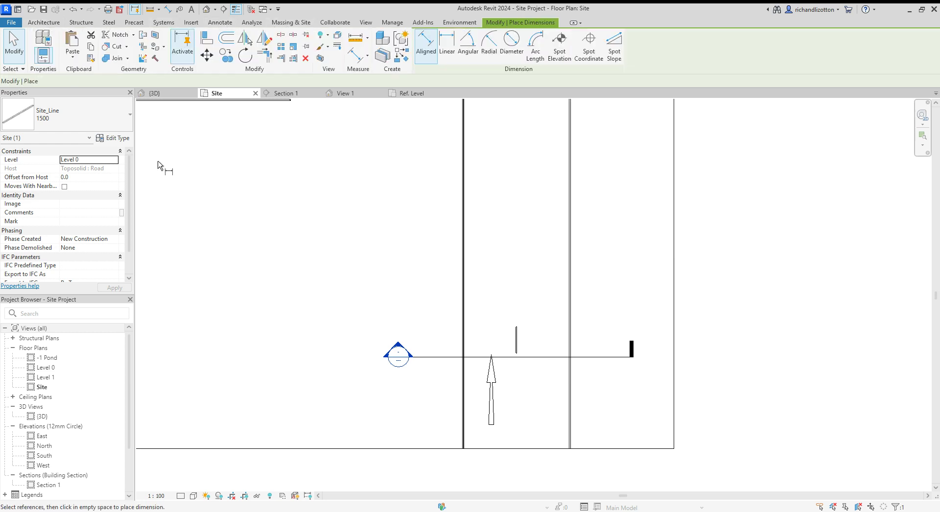
{"action": "left_click", "coordinate": [517, 342]}
{"action": "left_click", "coordinate": [570, 345]}
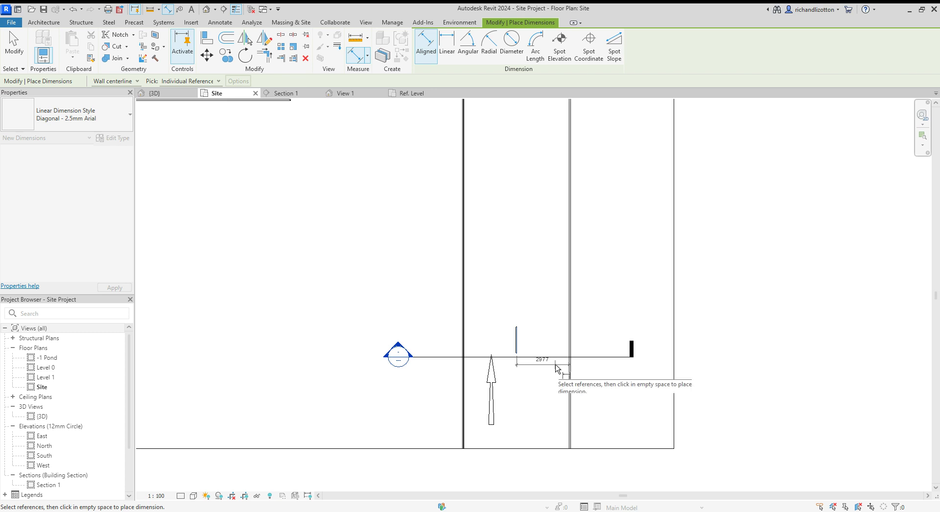
{"action": "left_click", "coordinate": [557, 368]}
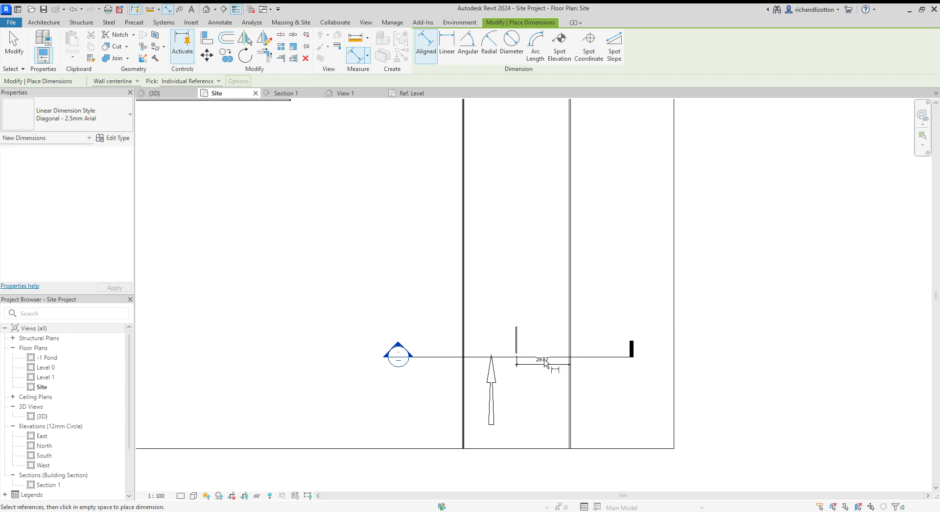
{"action": "key", "text": "Escape"}
{"action": "key", "text": "Escape"}
{"action": "left_click", "coordinate": [543, 363]}
{"action": "left_click", "coordinate": [544, 362]}
{"action": "left_click", "coordinate": [546, 361]}
{"action": "key", "text": "Escape"}
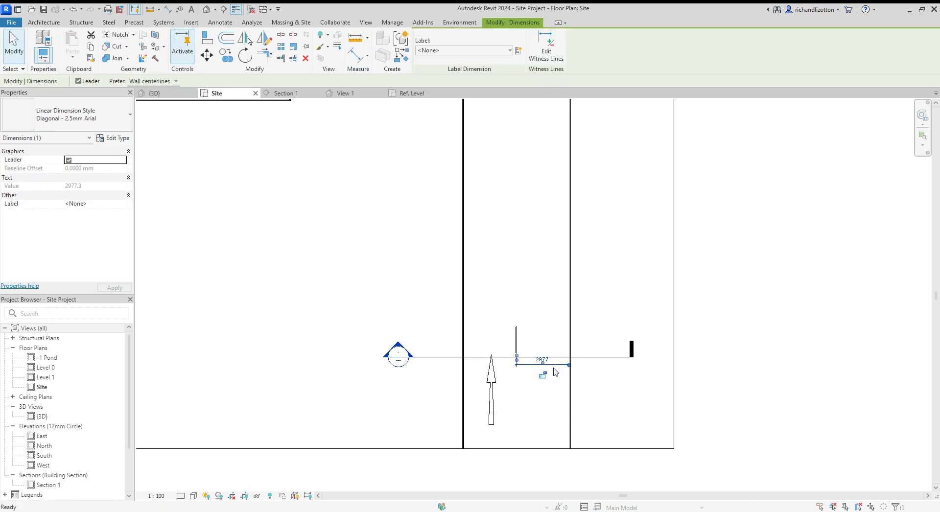
{"action": "key", "text": "Escape"}
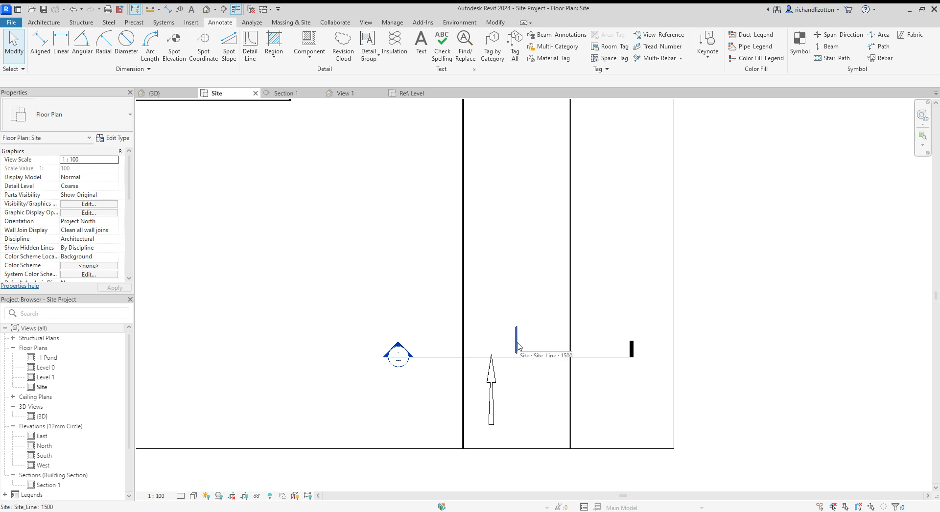
{"action": "left_click", "coordinate": [517, 346]}
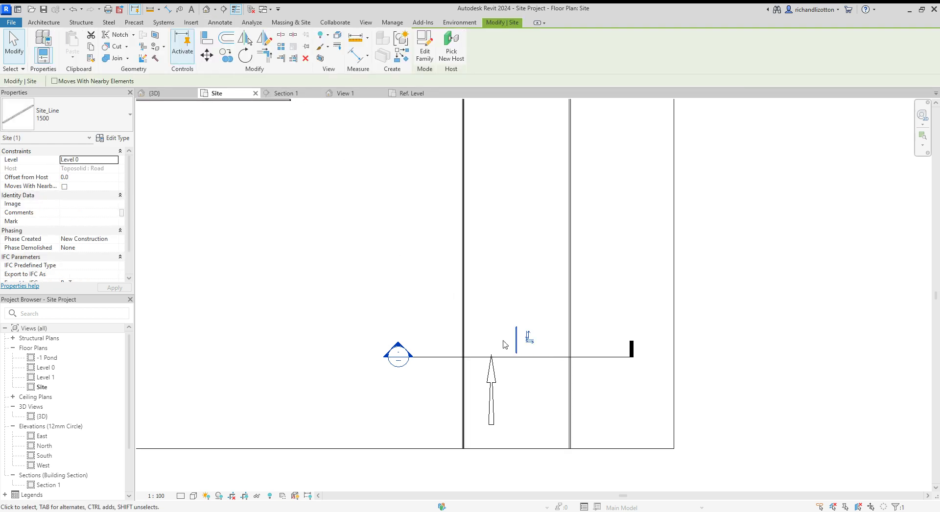
{"action": "left_click_drag", "start_coordinate": [516, 342], "coordinate": [518, 431]}
{"action": "scroll", "coordinate": [556, 381], "scroll_direction": "down", "scroll_amount": 2}
{"action": "left_click", "coordinate": [281, 47]}
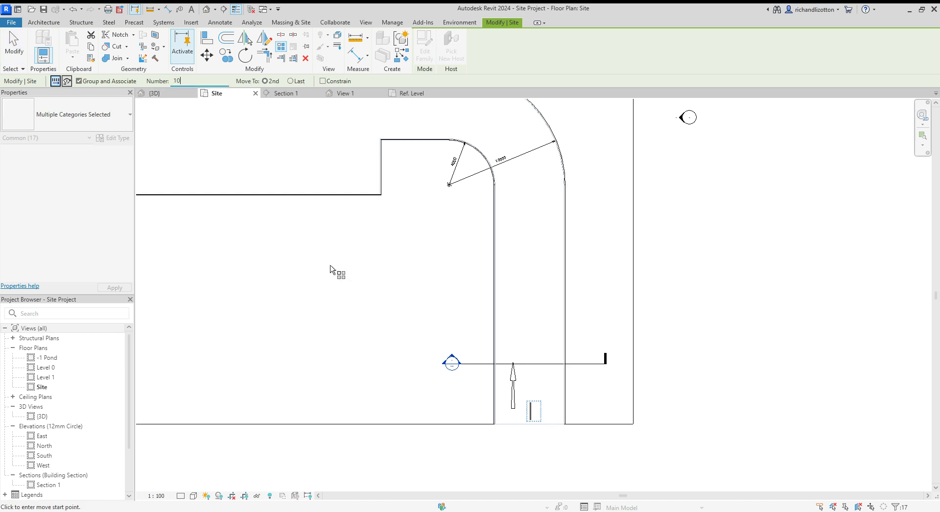
{"action": "left_click", "coordinate": [444, 405]}
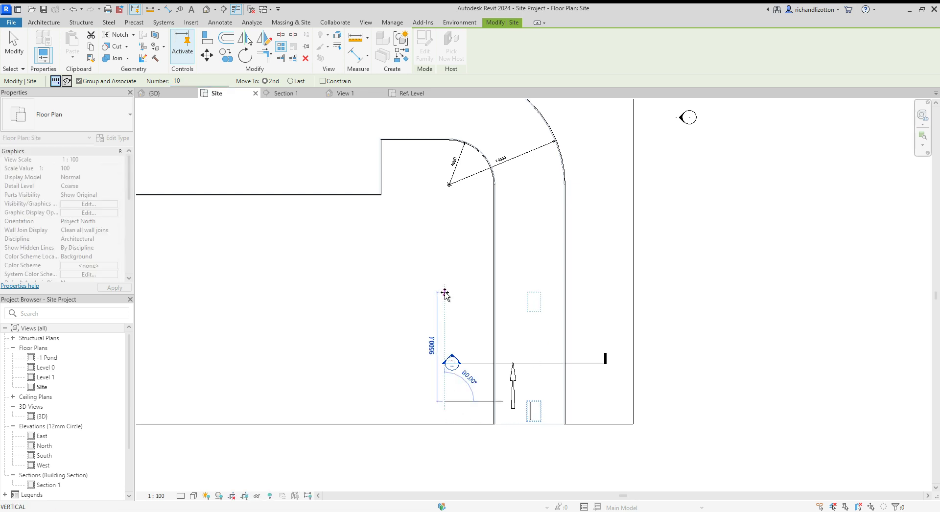
{"action": "type", "text": "3"}
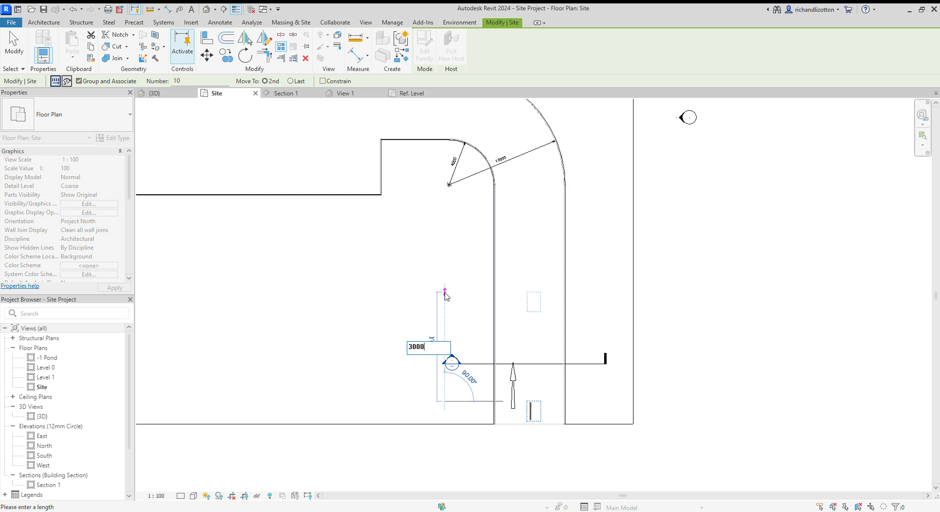
{"action": "type", "text": "000"}
{"action": "key", "text": "Return"}
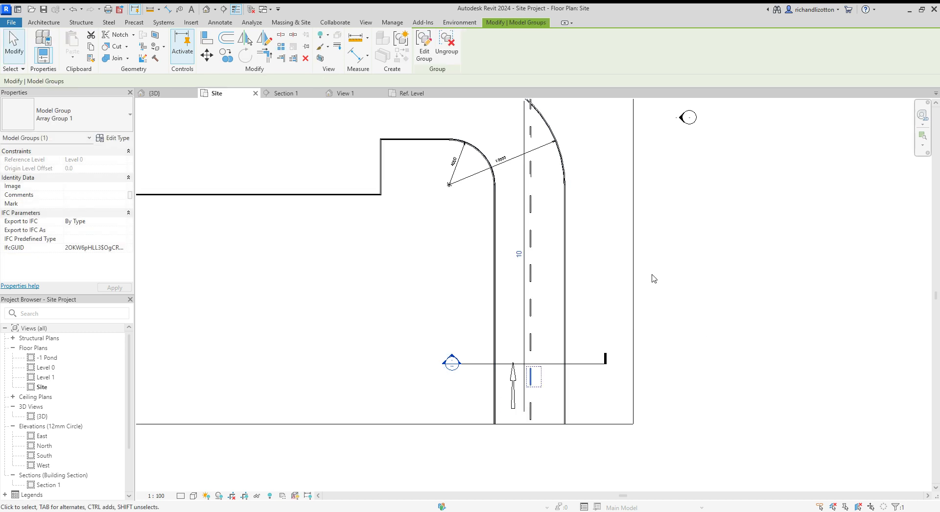
{"action": "key", "text": "Escape"}
{"action": "left_click", "coordinate": [533, 210]}
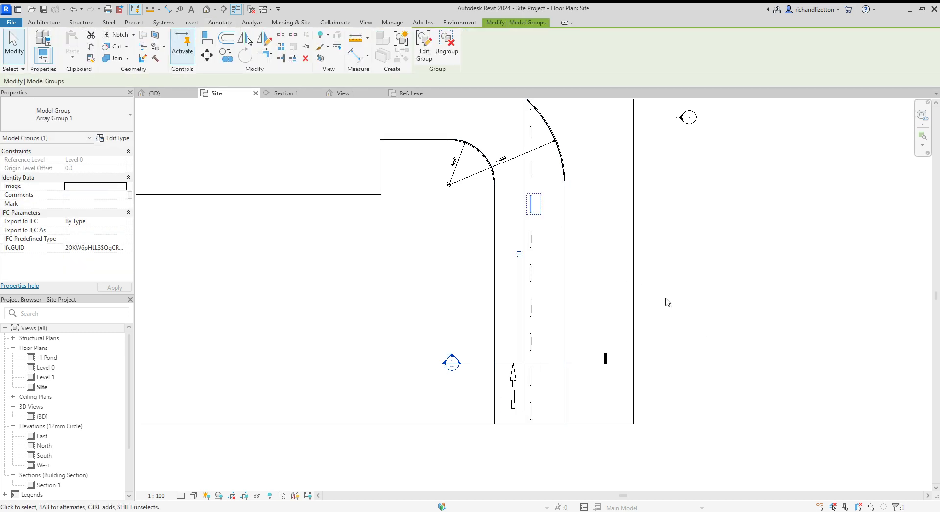
{"action": "scroll", "coordinate": [665, 302], "scroll_direction": "down", "scroll_amount": 1}
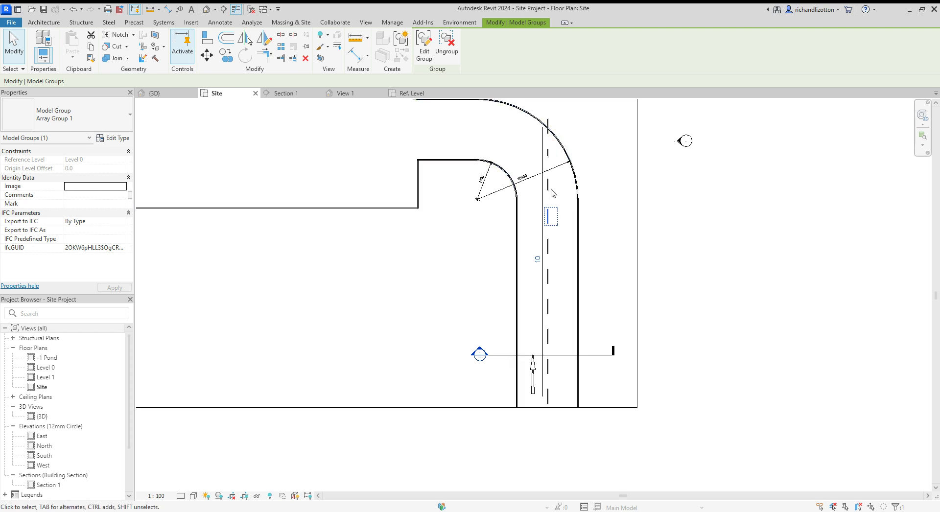
{"action": "left_click", "coordinate": [538, 258]}
{"action": "type", "text": "7"}
{"action": "key", "text": "Return"}
{"action": "left_click", "coordinate": [767, 297]}
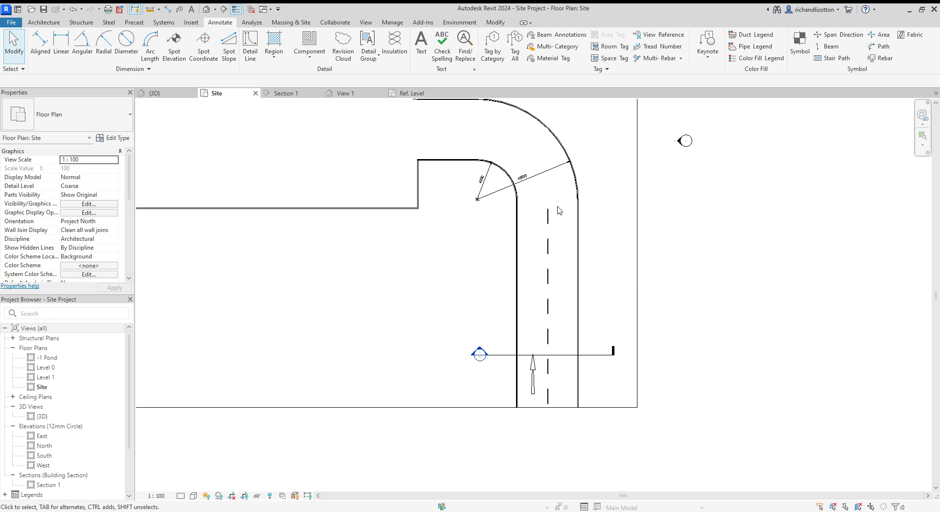
{"action": "middle_click_drag", "start_coordinate": [559, 211], "coordinate": [545, 305]}
{"action": "scroll", "coordinate": [545, 297], "scroll_direction": "up", "scroll_amount": 3}
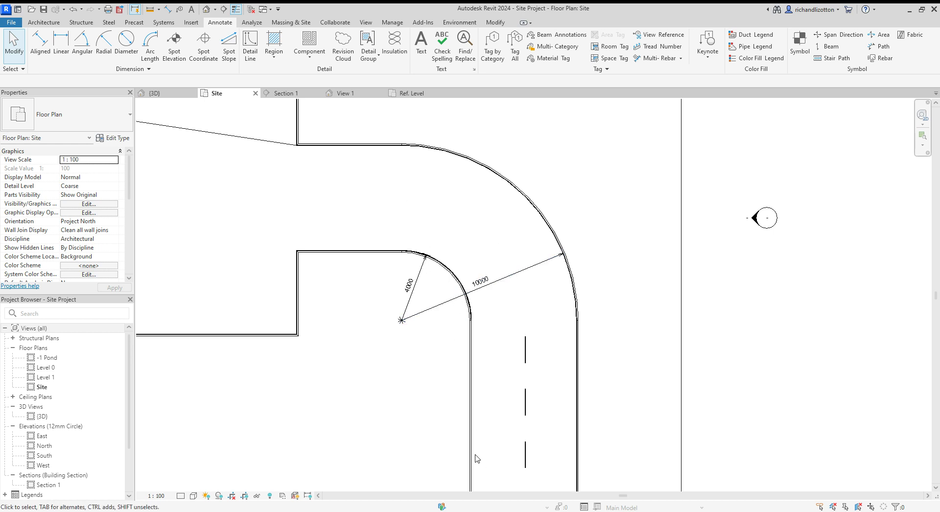
Save the Site_Line family from its Ref. Level plan as Site_Line Curve.rfa.
{"action": "left_click", "coordinate": [411, 93]}
{"action": "scroll", "coordinate": [531, 313], "scroll_direction": "down", "scroll_amount": 1}
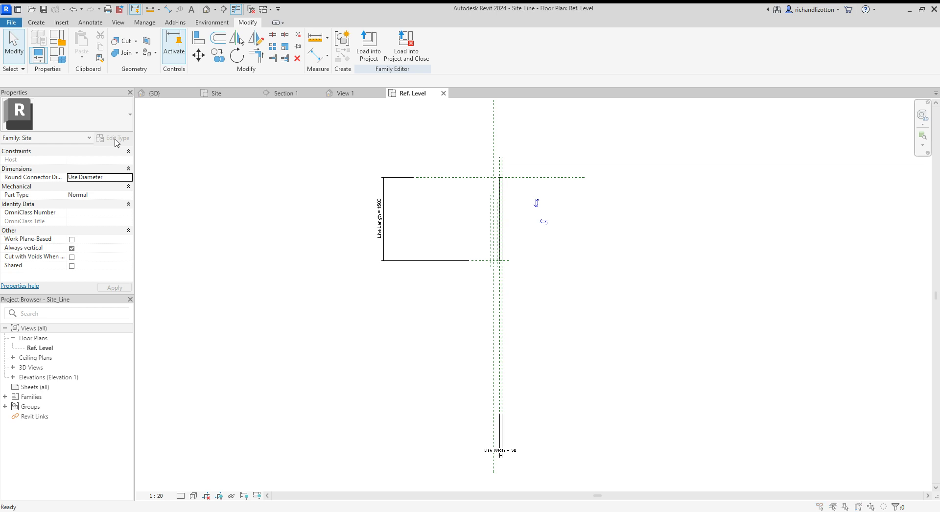
{"action": "key", "text": "ctrl+shift+s"}
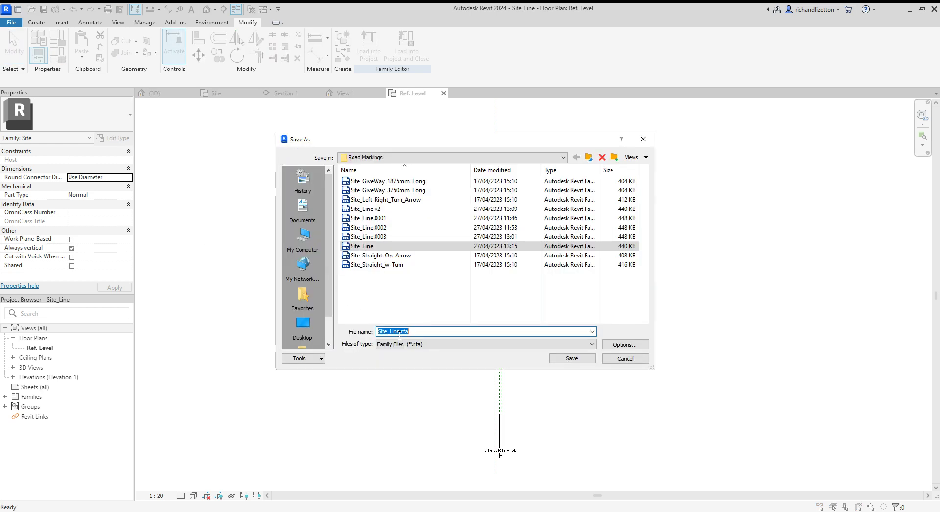
{"action": "left_click", "coordinate": [399, 333]}
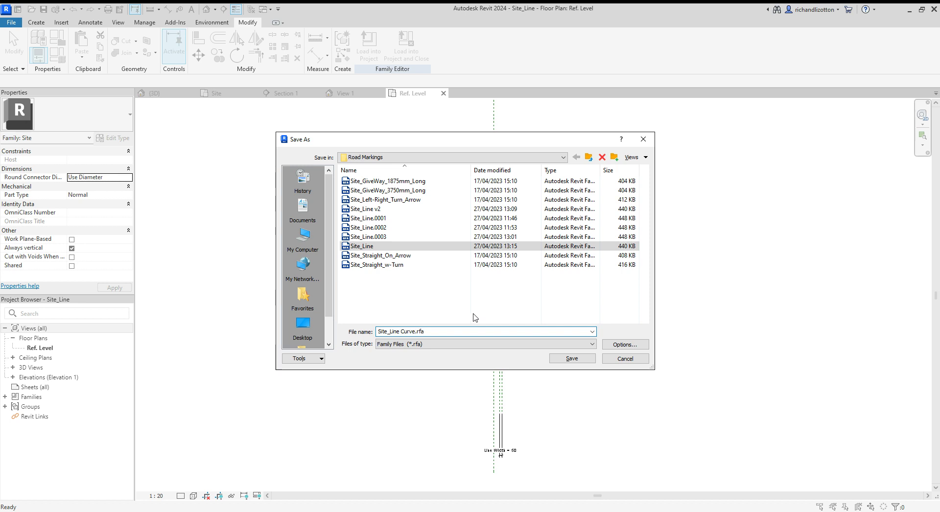
{"action": "left_click", "coordinate": [572, 358]}
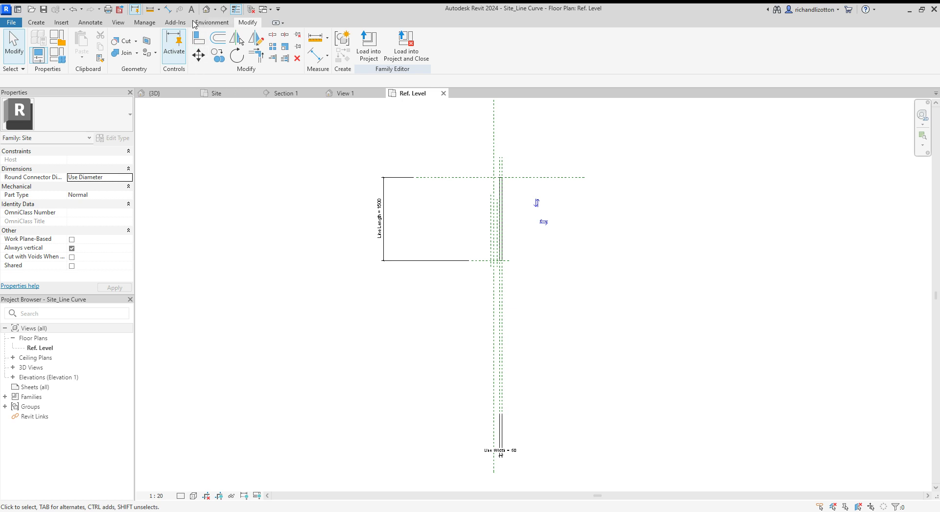
Select the road-marking extrusion and open its sketch with Edit Extrusion.
{"action": "left_click", "coordinate": [37, 23]}
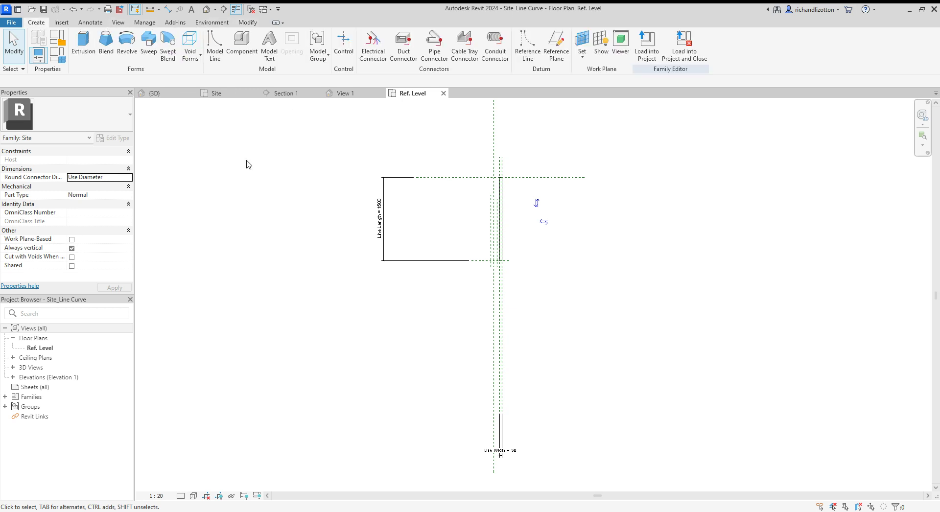
{"action": "left_click", "coordinate": [504, 230]}
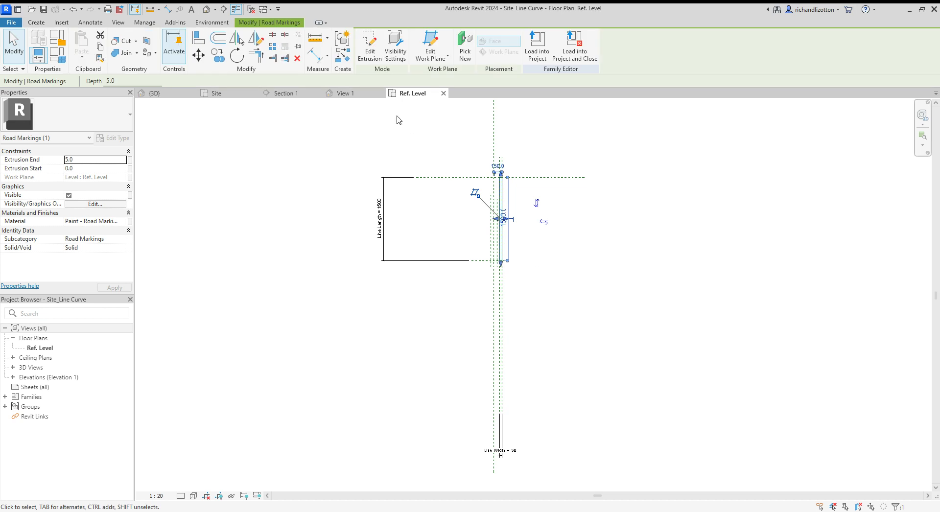
{"action": "left_click", "coordinate": [370, 46]}
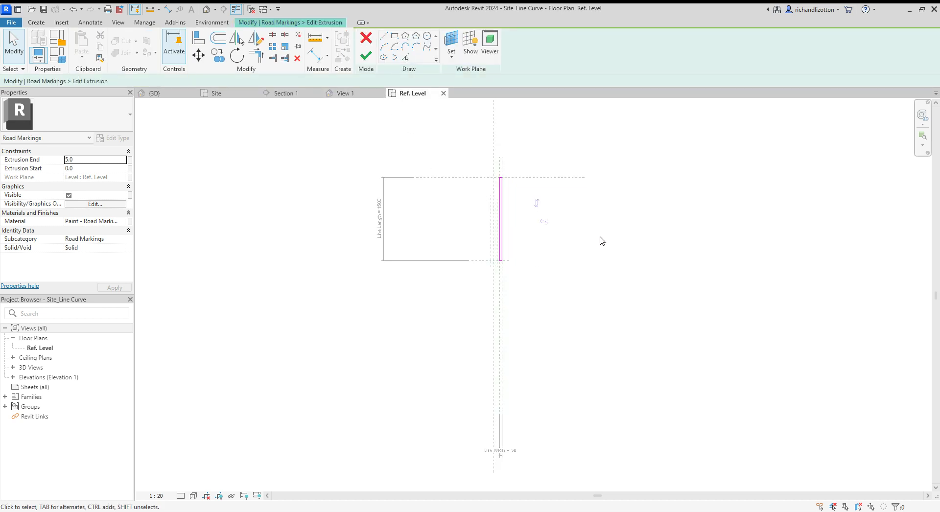
{"action": "scroll", "coordinate": [513, 199], "scroll_direction": "up", "scroll_amount": 2}
{"action": "middle_click_drag", "start_coordinate": [512, 202], "coordinate": [528, 279]}
Draw a 7000-radius circle centred on the marking's bottom end.
{"action": "left_click", "coordinate": [427, 35]}
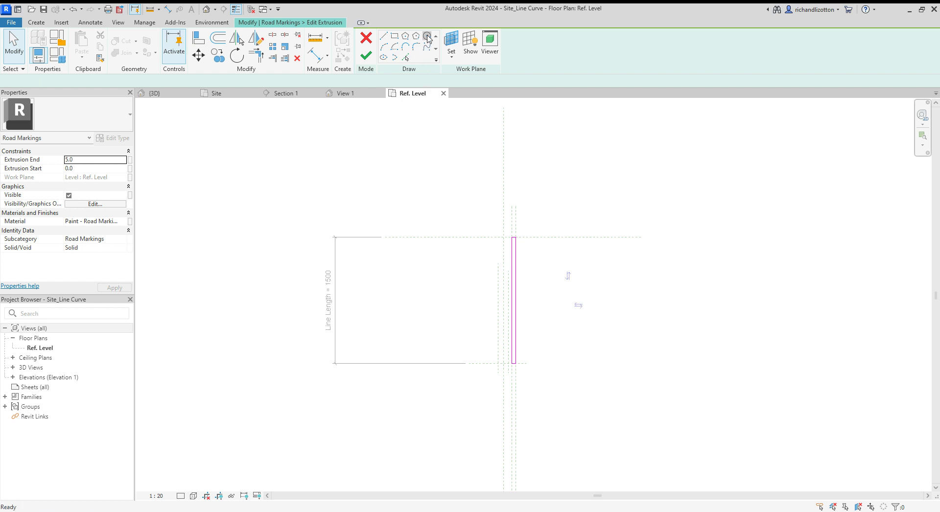
{"action": "left_click", "coordinate": [514, 363]}
{"action": "type", "text": "7000"}
{"action": "key", "text": "Return"}
{"action": "scroll", "coordinate": [651, 290], "scroll_direction": "down", "scroll_amount": 5}
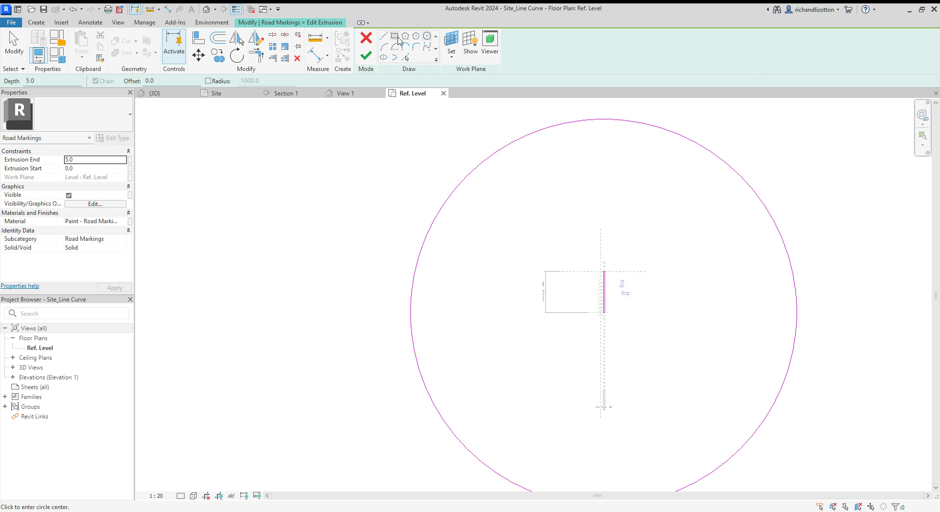
Offset the circle by 50 to create a concentric copy.
{"action": "left_click", "coordinate": [218, 38]}
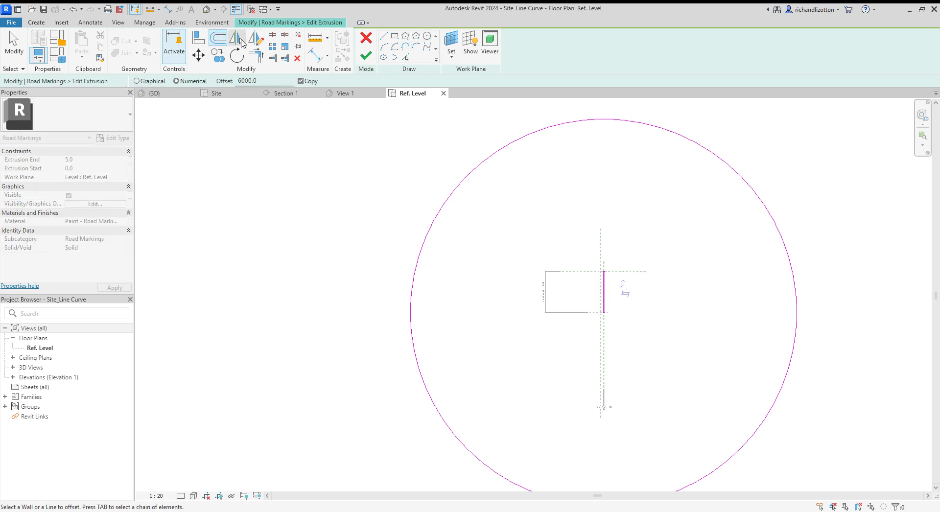
{"action": "left_click", "coordinate": [230, 81]}
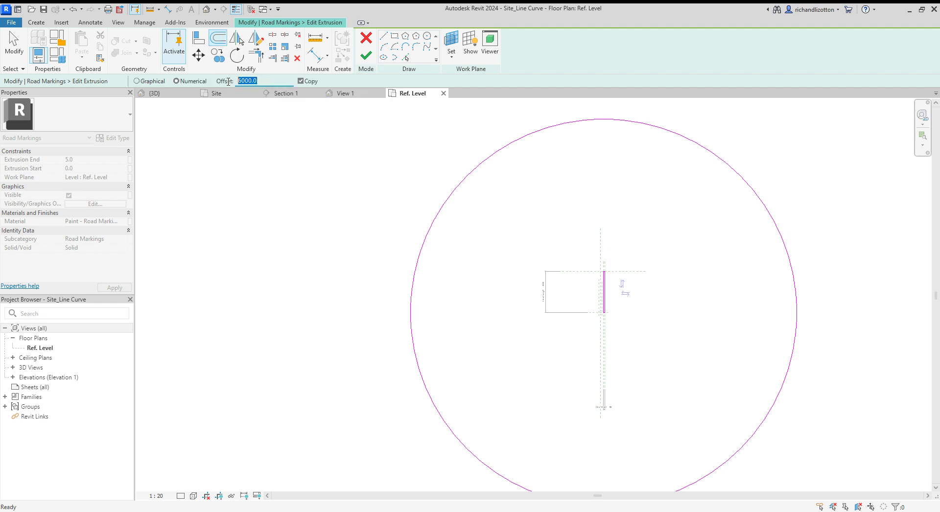
{"action": "type", "text": "50"}
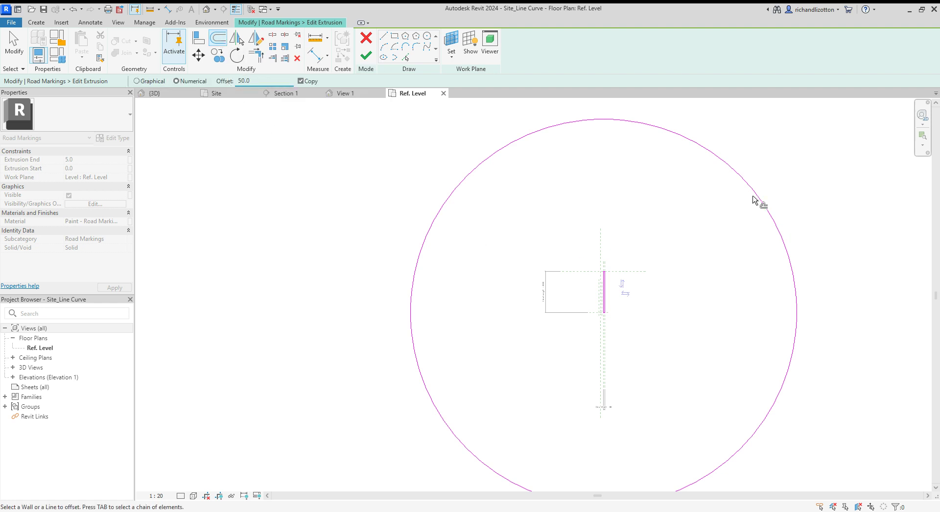
{"action": "left_click", "coordinate": [756, 198]}
{"action": "key", "text": "Escape"}
Draw a horizontal sketch line from the marking's bottom end to the circle edge.
{"action": "left_click", "coordinate": [383, 36]}
{"action": "left_click", "coordinate": [605, 312]}
{"action": "left_click", "coordinate": [802, 312]}
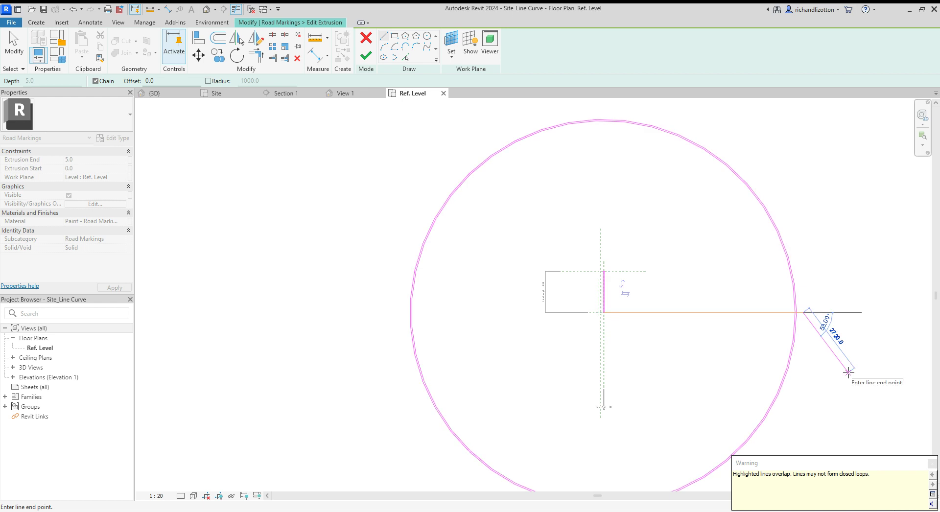
{"action": "key", "text": "Escape"}
{"action": "middle_click_drag", "start_coordinate": [840, 307], "coordinate": [698, 344]}
{"action": "scroll", "coordinate": [700, 346], "scroll_direction": "up", "scroll_amount": 3}
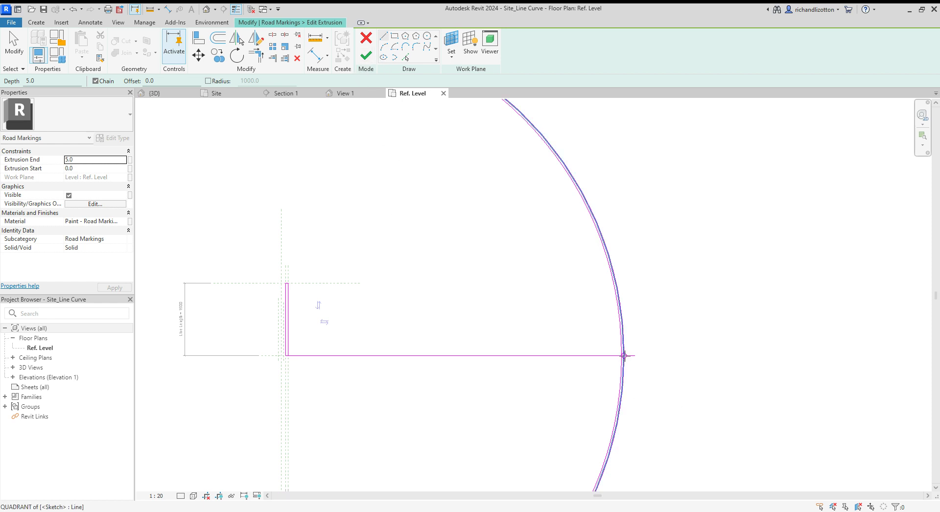
Rotate the bottom horizontal line, which ends up still horizontal.
{"action": "left_click", "coordinate": [237, 55]}
{"action": "left_click", "coordinate": [402, 356]}
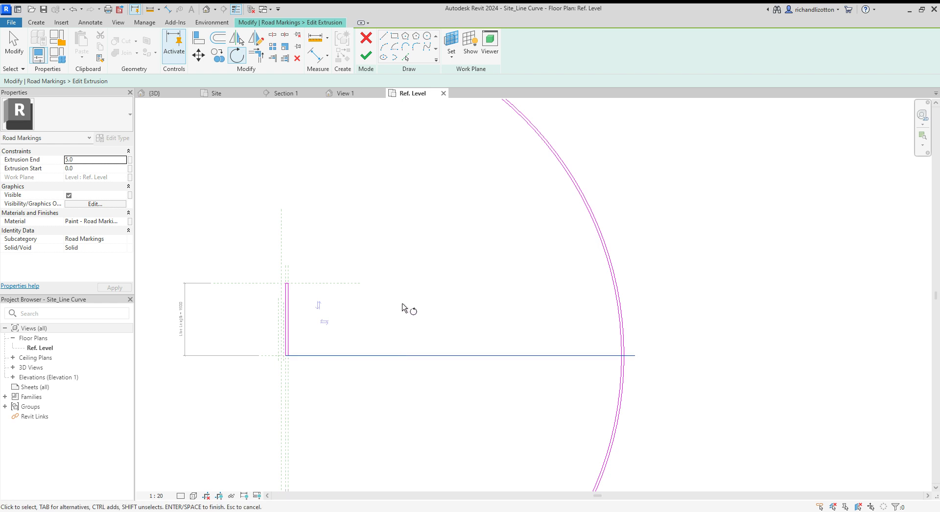
{"action": "left_click", "coordinate": [304, 356]}
{"action": "key", "text": "Return"}
{"action": "left_click", "coordinate": [287, 356]}
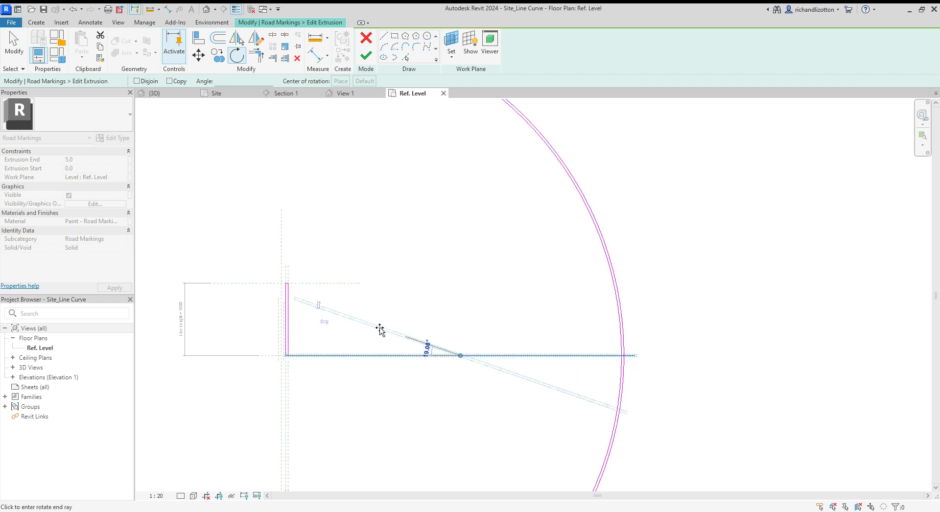
{"action": "left_click", "coordinate": [288, 356]}
{"action": "middle_click_drag", "start_coordinate": [475, 374], "coordinate": [495, 383]}
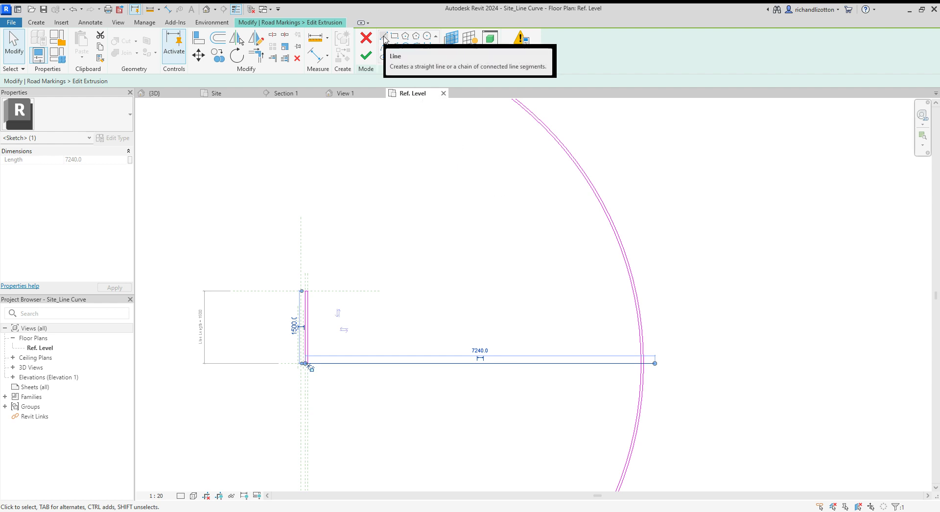
Offset the bottom line 1500 upward, then start and cancel a line at the line-arc intersection.
{"action": "left_click", "coordinate": [217, 39]}
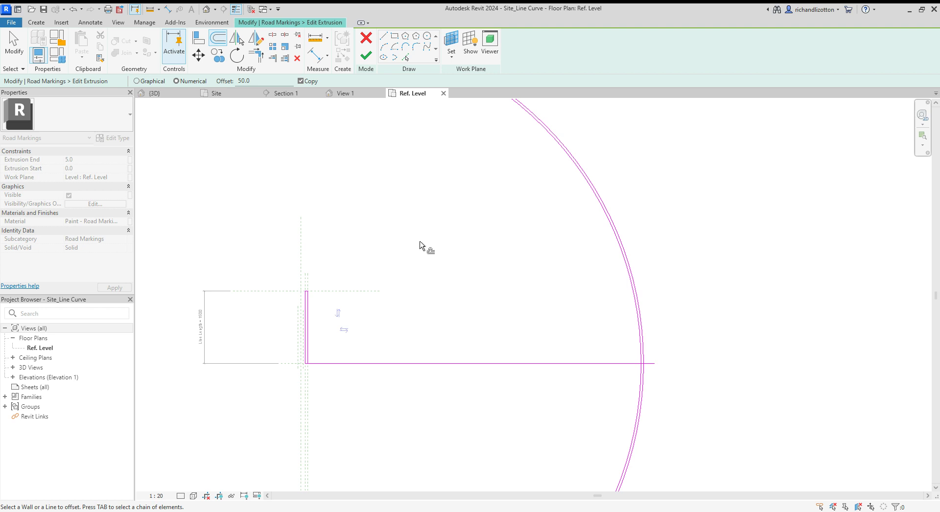
{"action": "left_click", "coordinate": [258, 82]}
{"action": "type", "text": "1500"}
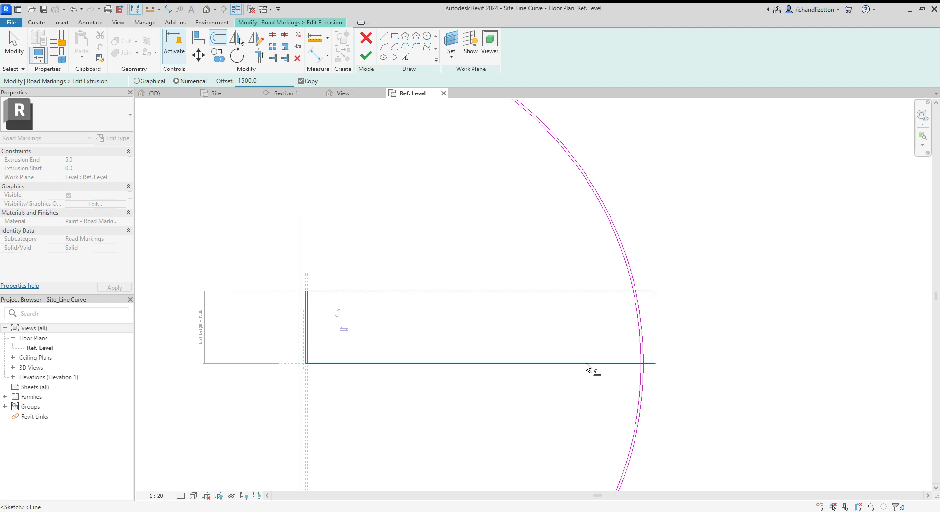
{"action": "left_click", "coordinate": [586, 364]}
{"action": "left_click", "coordinate": [384, 36]}
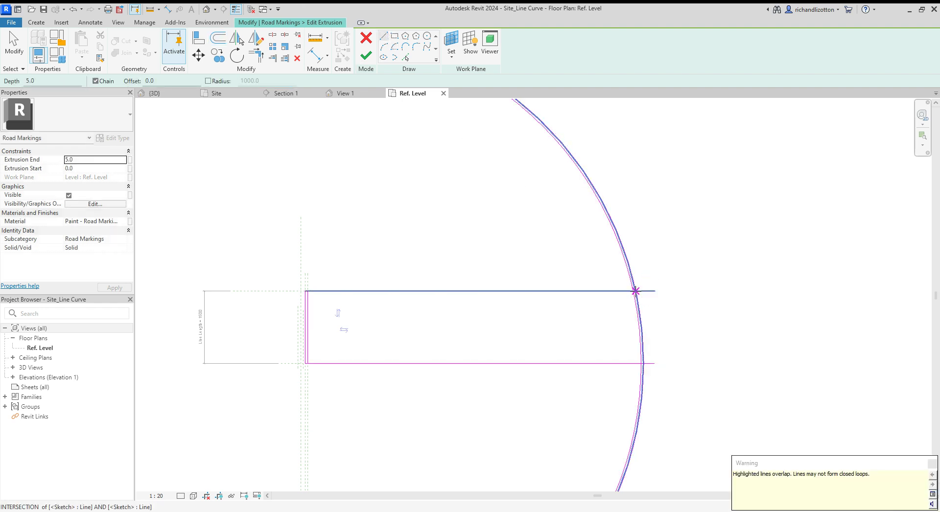
{"action": "scroll", "coordinate": [634, 291], "scroll_direction": "up", "scroll_amount": 4}
{"action": "left_click", "coordinate": [635, 289]}
{"action": "key", "text": "Escape"}
{"action": "scroll", "coordinate": [702, 373], "scroll_direction": "down", "scroll_amount": 3}
{"action": "middle_click_drag", "start_coordinate": [694, 385], "coordinate": [653, 344]}
{"action": "key", "text": "Escape"}
Delete the vertical marking line and both horizontal sketch lines.
{"action": "left_click_drag", "start_coordinate": [264, 264], "coordinate": [430, 436]}
{"action": "key", "text": "Delete"}
{"action": "left_click_drag", "start_coordinate": [469, 300], "coordinate": [430, 421]}
{"action": "key", "text": "Delete"}
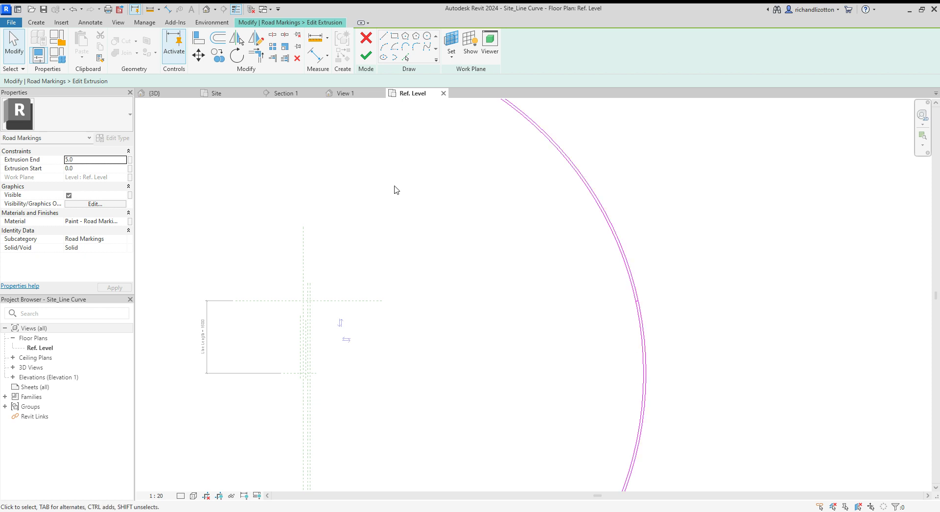
Undo the deletion of the horizontal lines, then delete only the top line.
{"action": "left_click", "coordinate": [72, 10]}
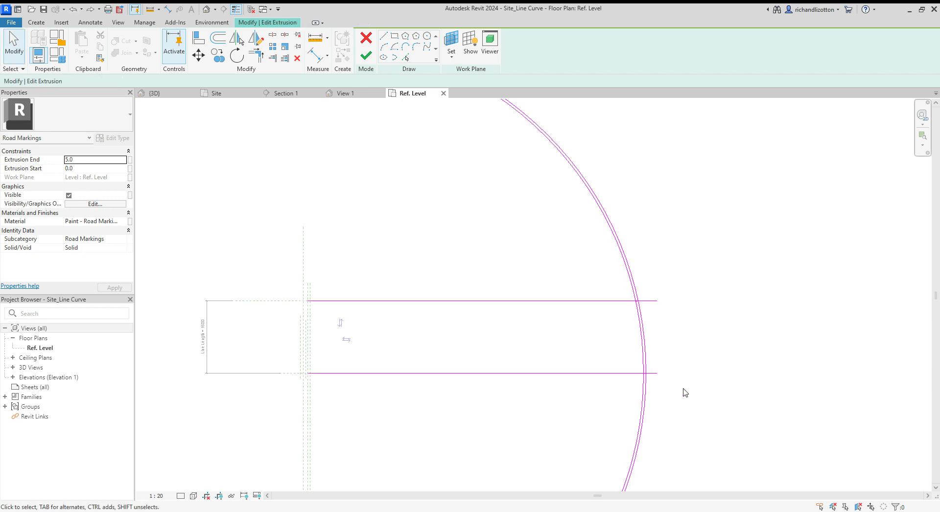
{"action": "left_click", "coordinate": [596, 300]}
{"action": "key", "text": "Delete"}
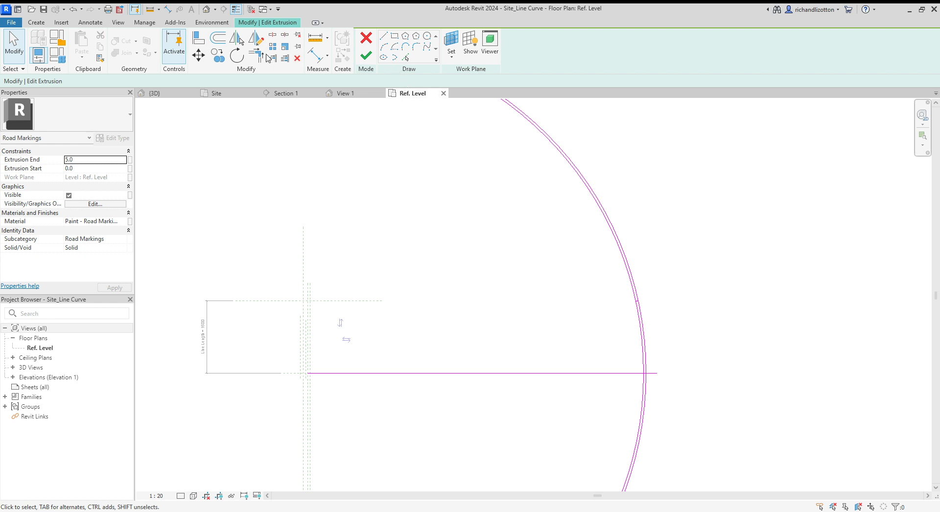
Trim the bottom horizontal line to the arc with Trim/Extend to Corner.
{"action": "left_click", "coordinate": [255, 55]}
{"action": "scroll", "coordinate": [660, 373], "scroll_direction": "up", "scroll_amount": 5}
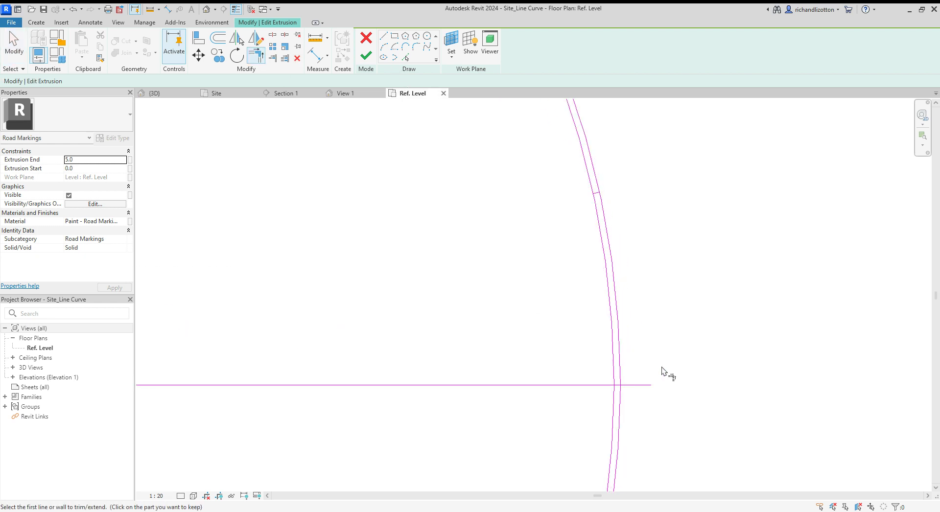
{"action": "left_click", "coordinate": [631, 385]}
{"action": "left_click", "coordinate": [619, 384]}
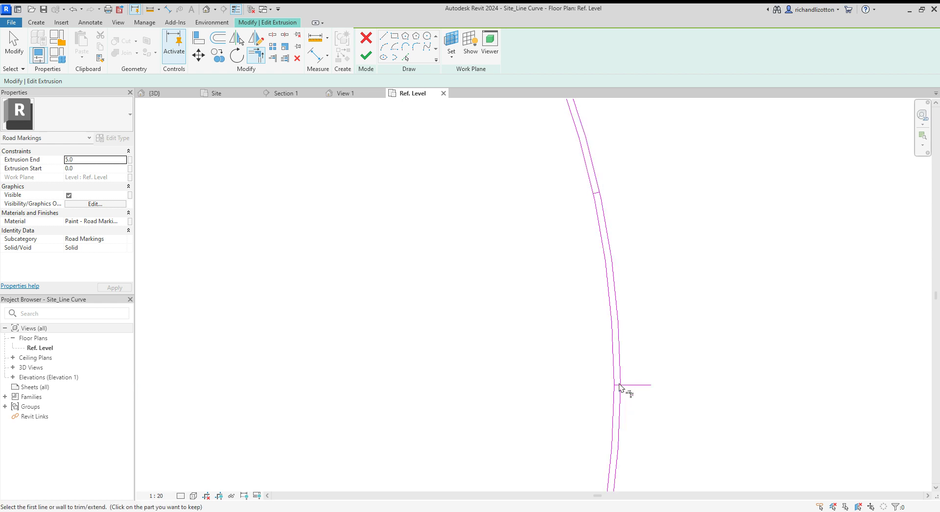
{"action": "left_click", "coordinate": [618, 385]}
{"action": "left_click", "coordinate": [623, 374]}
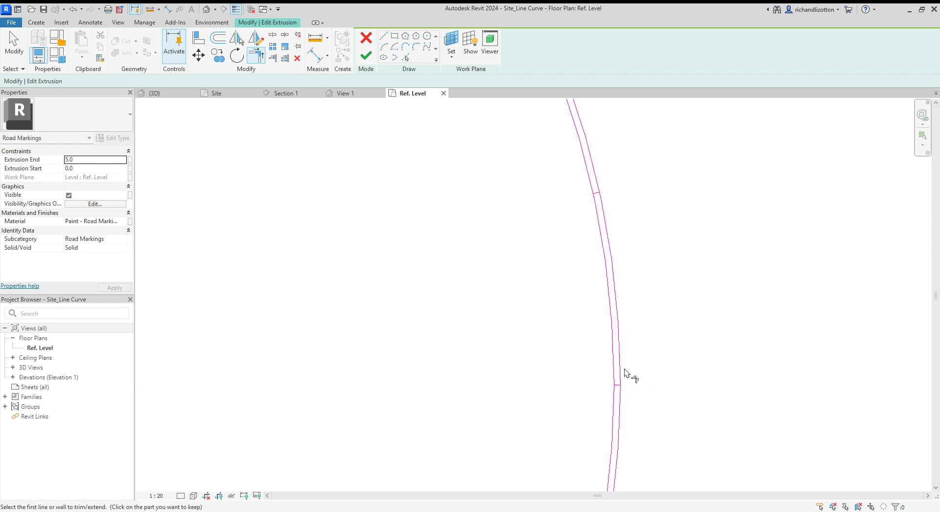
Trim the inner and outer arcs to close a short curved strip.
{"action": "left_click", "coordinate": [597, 197]}
{"action": "left_click", "coordinate": [597, 199]}
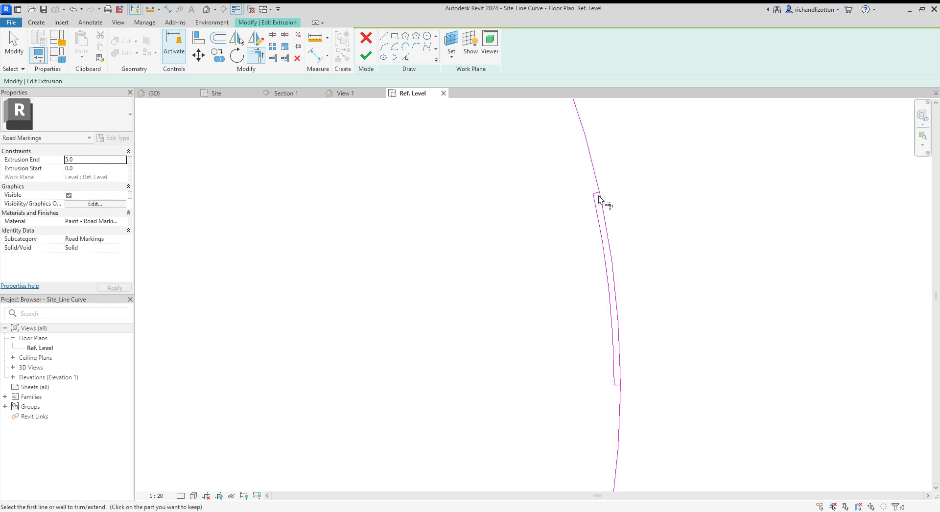
{"action": "left_click", "coordinate": [599, 199]}
{"action": "left_click", "coordinate": [600, 202]}
{"action": "scroll", "coordinate": [673, 316], "scroll_direction": "down", "scroll_amount": 1}
{"action": "scroll", "coordinate": [676, 320], "scroll_direction": "down", "scroll_amount": 2}
{"action": "scroll", "coordinate": [727, 308], "scroll_direction": "down", "scroll_amount": 1}
{"action": "middle_click_drag", "start_coordinate": [728, 309], "coordinate": [663, 352]}
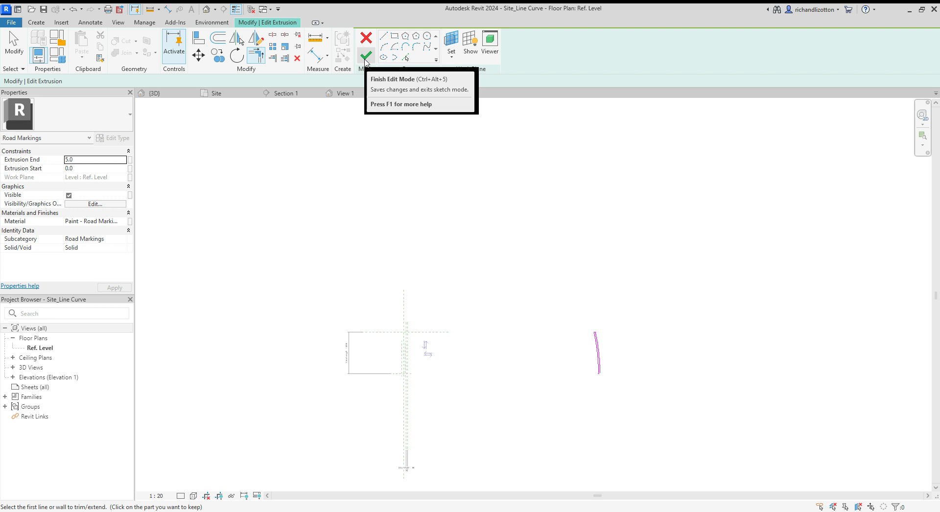
Finish the extrusion sketch and load the Site_Line Curve family into the site project.
{"action": "left_click", "coordinate": [366, 57]}
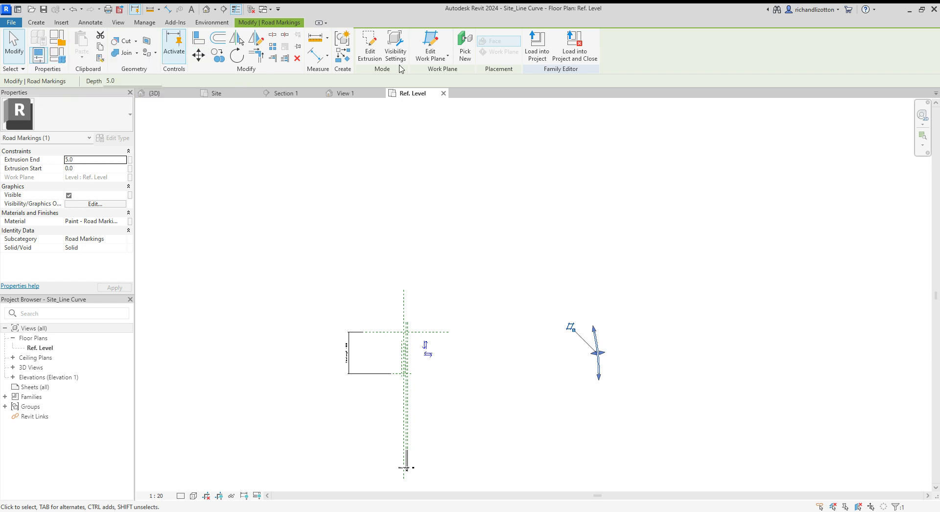
{"action": "left_click", "coordinate": [493, 291]}
{"action": "left_click", "coordinate": [368, 49]}
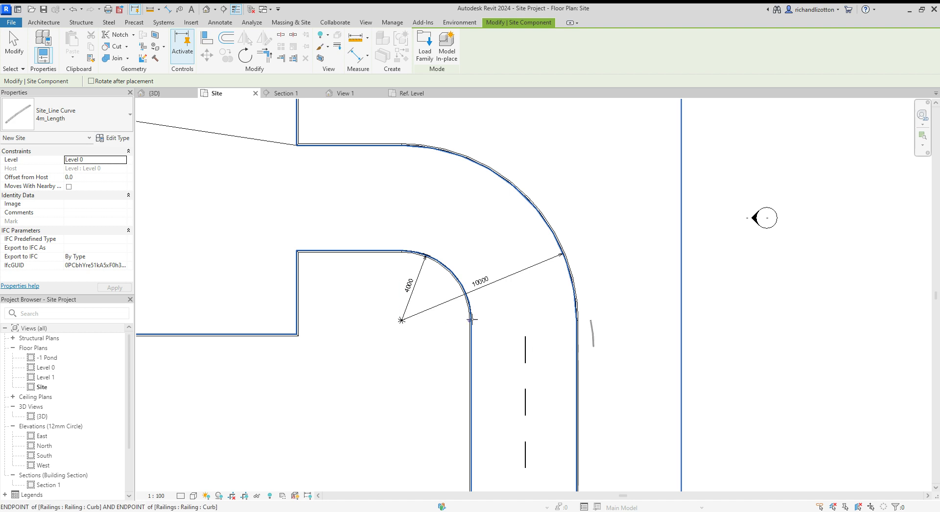
Cancel placing the Site_Line Curve marking and return to the Site plan.
{"action": "key", "text": "Escape"}
{"action": "left_click_drag", "start_coordinate": [478, 234], "coordinate": [573, 353]}
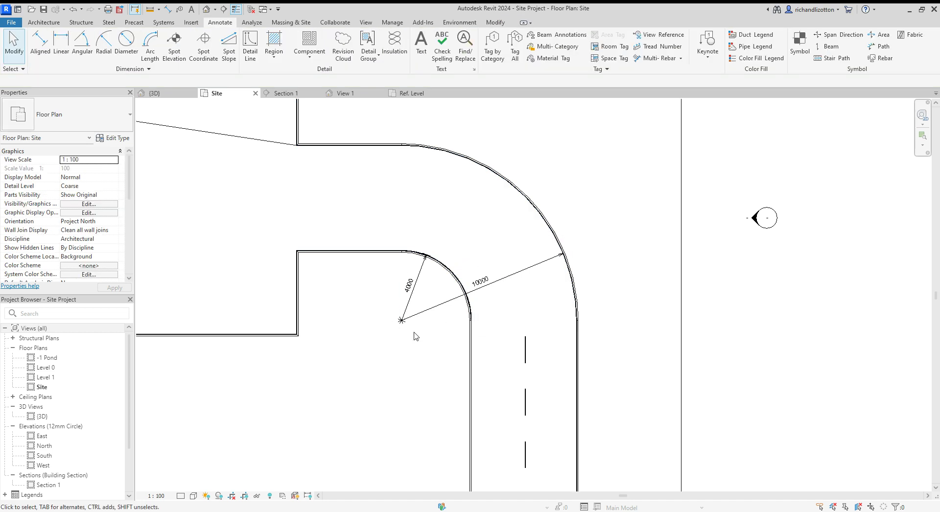